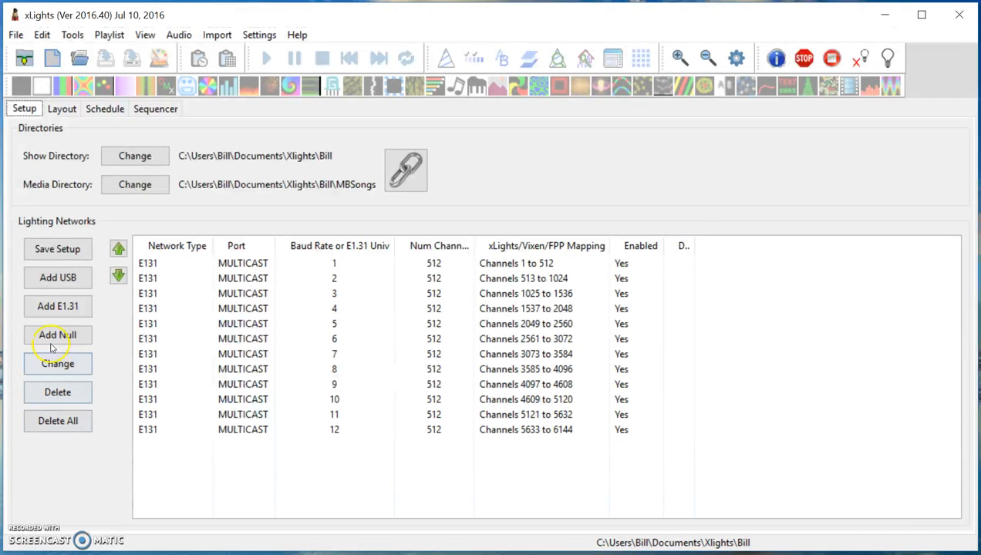
# - Set the show directory to the test folder inside Documents\Xlights
pyautogui.click(143, 157)
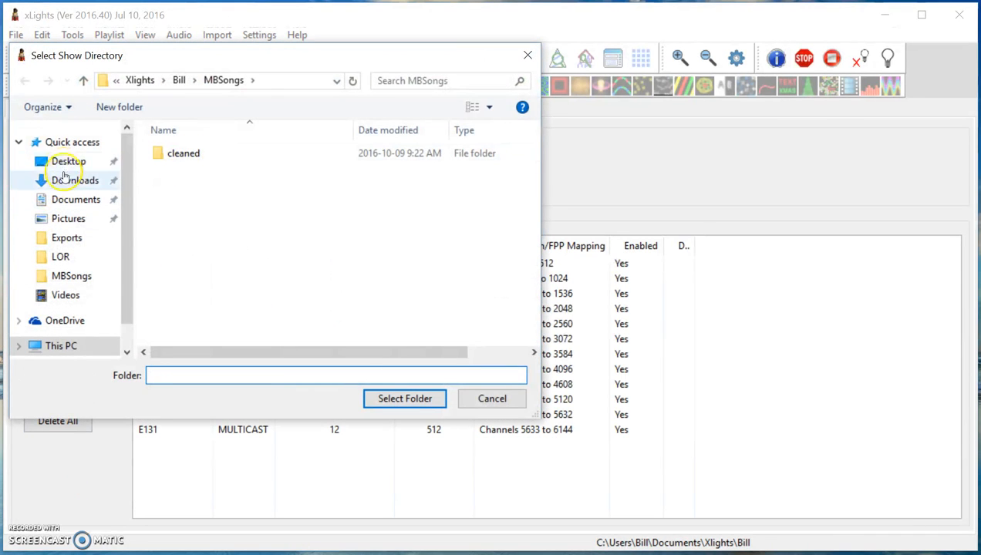
pyautogui.click(66, 199)
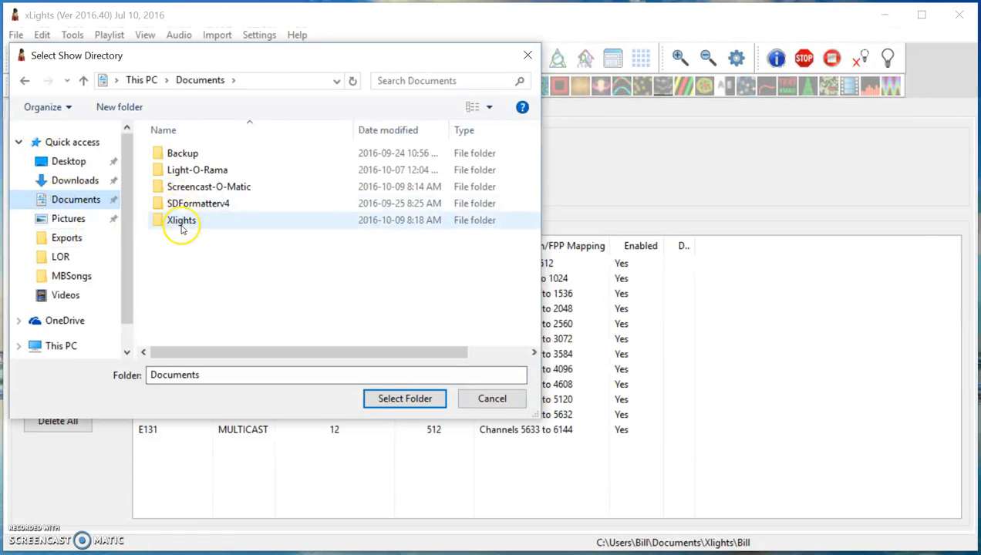
pyautogui.doubleClick(182, 221)
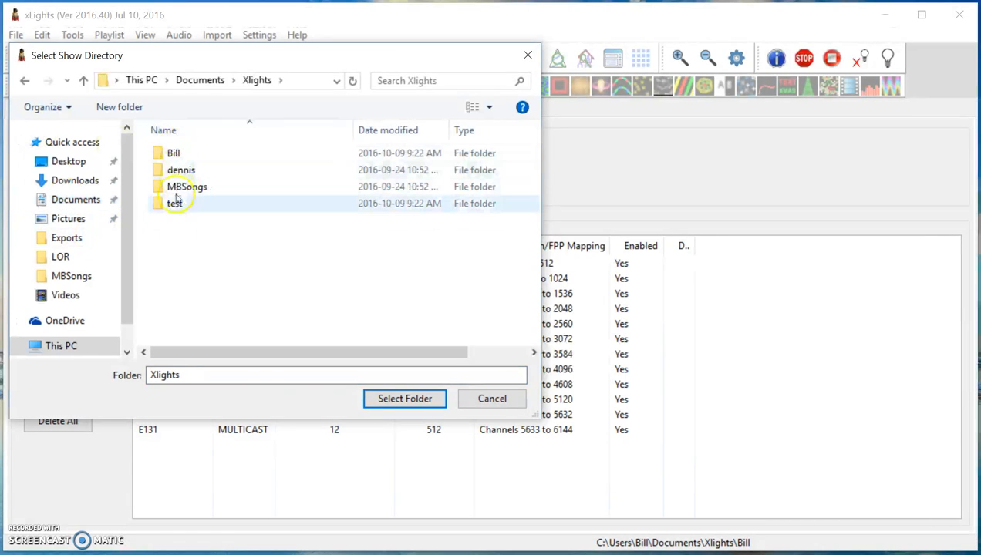
pyautogui.click(174, 203)
pyautogui.click(385, 398)
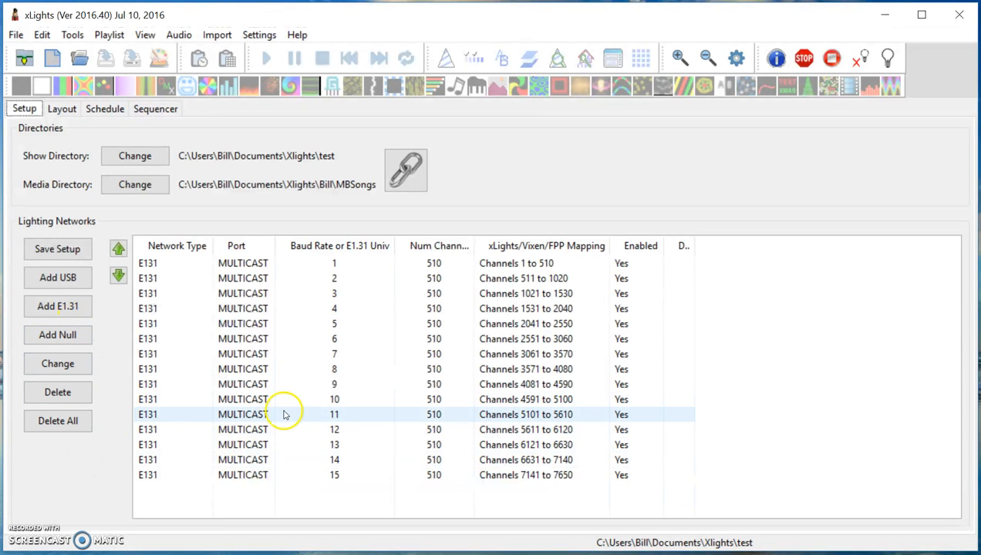
# - Open the layout and examine the Arches model's settings and channel assignment
pyautogui.click(62, 111)
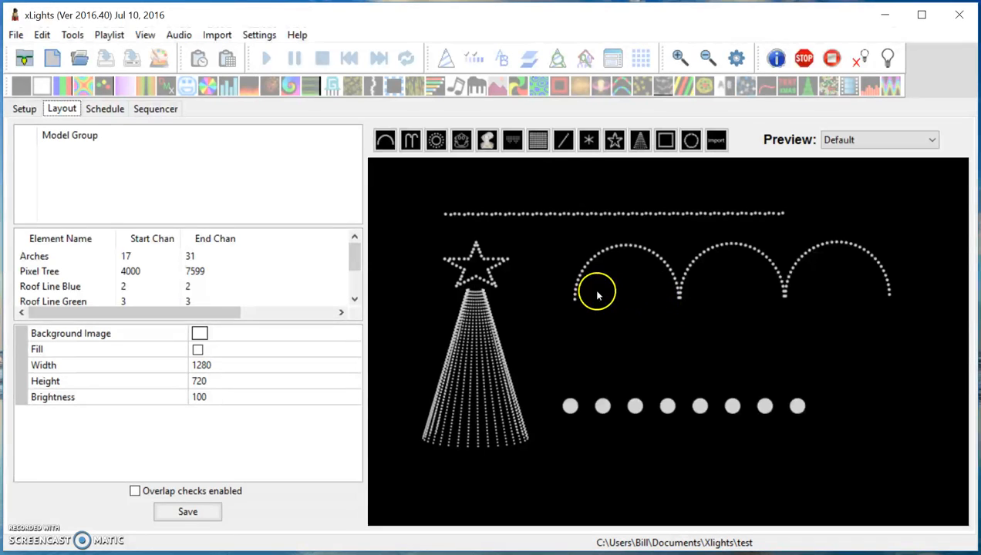
pyautogui.click(575, 301)
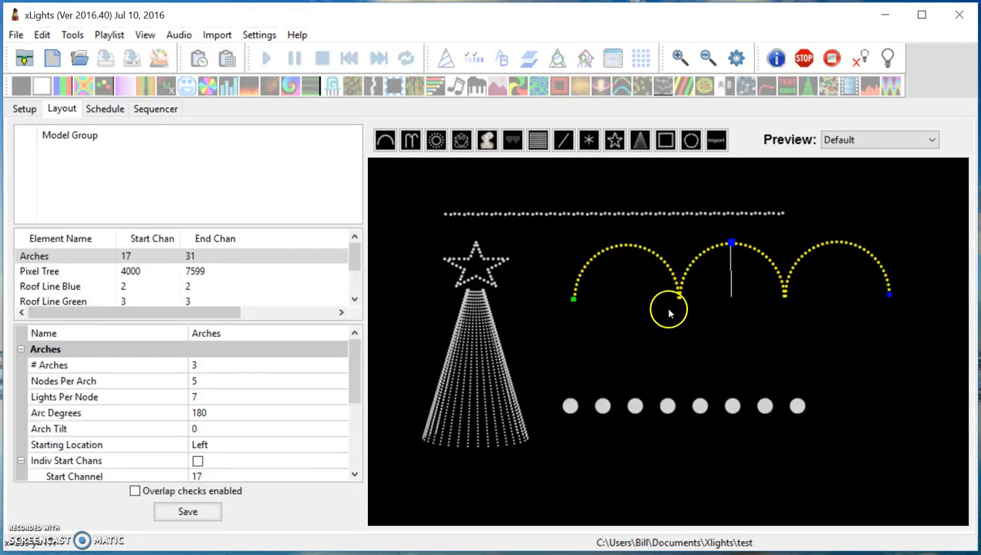
pyautogui.click(114, 256)
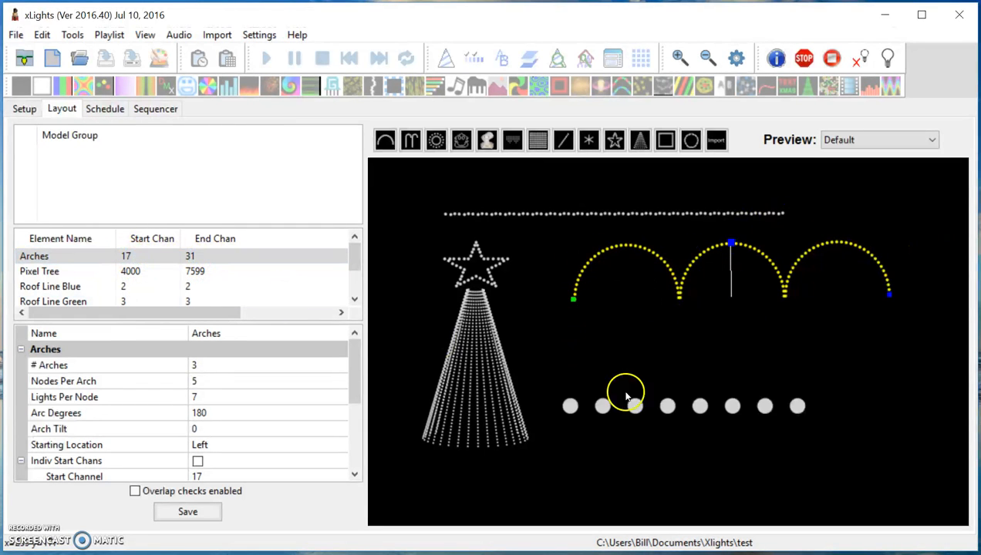
# - Pull Roof Line Green above the stacked roof lines and expand its string properties to check its type and color
pyautogui.click(457, 215)
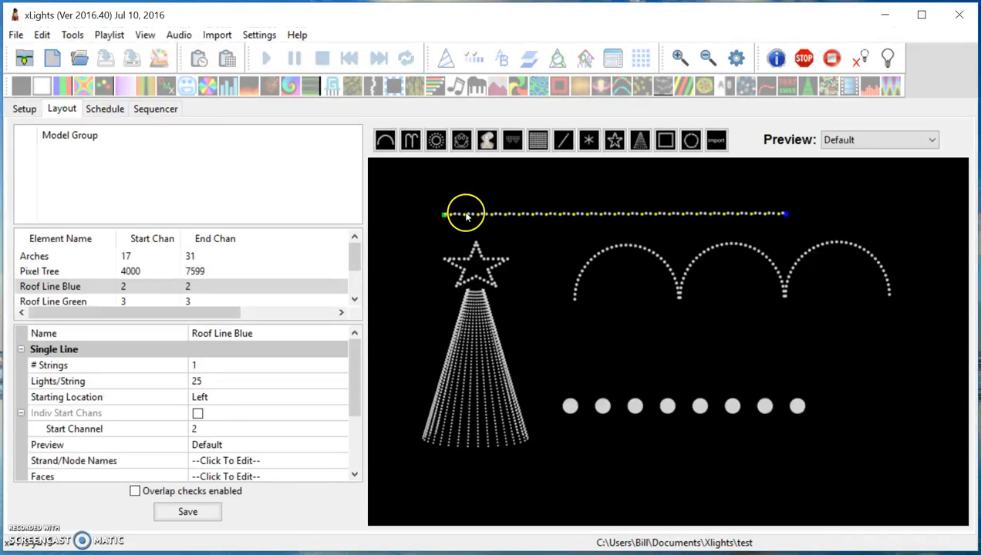
pyautogui.moveTo(466, 217); pyautogui.dragTo(460, 177)
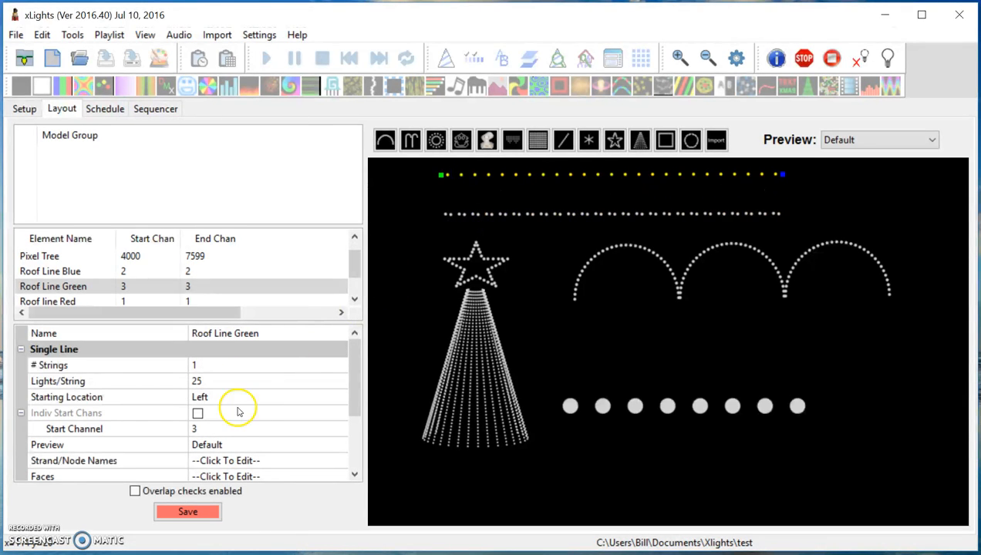
pyautogui.moveTo(353, 361); pyautogui.dragTo(340, 410)
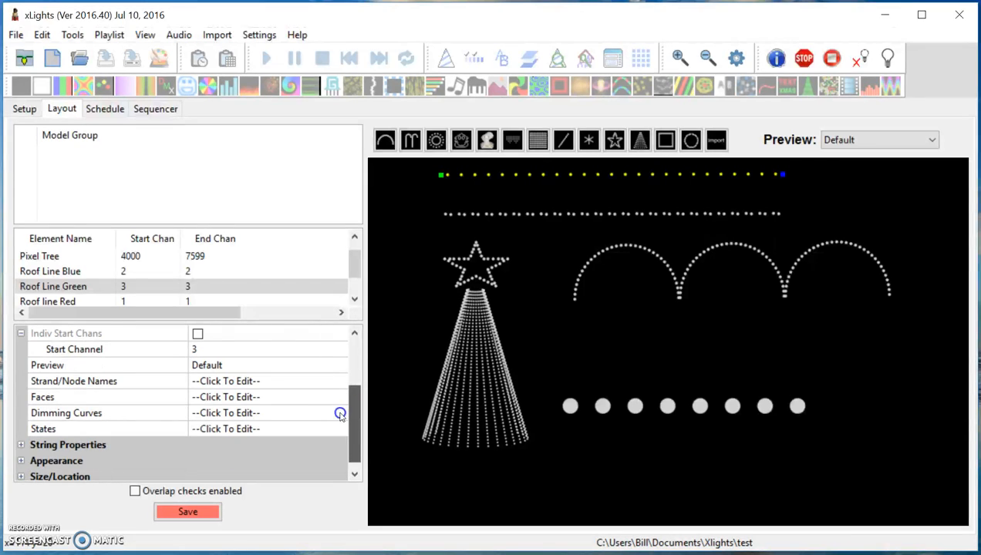
pyautogui.click(22, 446)
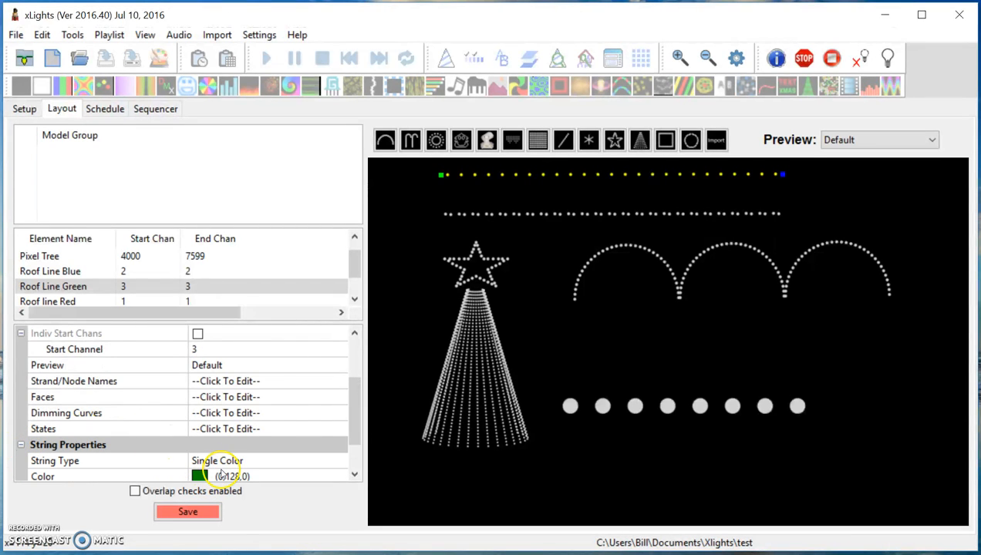
pyautogui.click(354, 399)
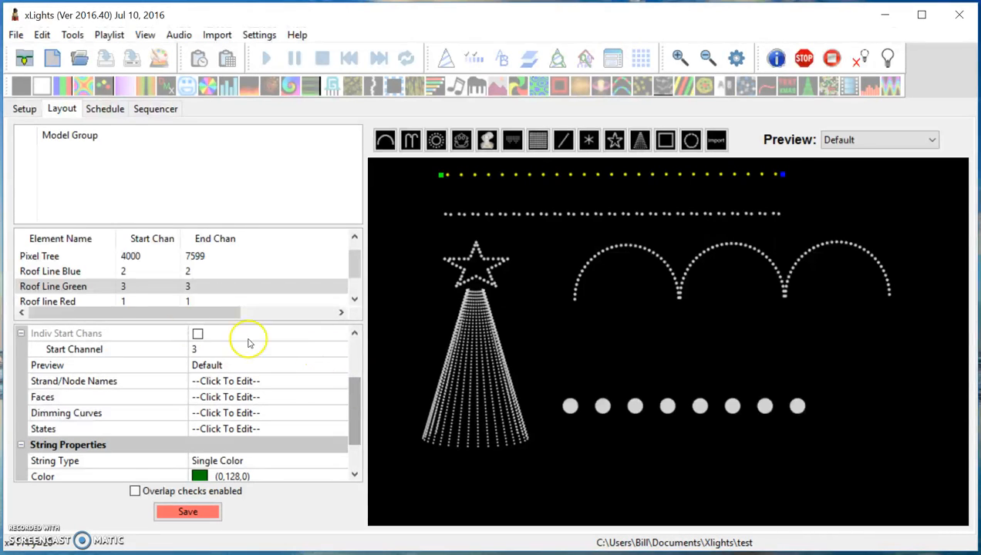
pyautogui.click(130, 286)
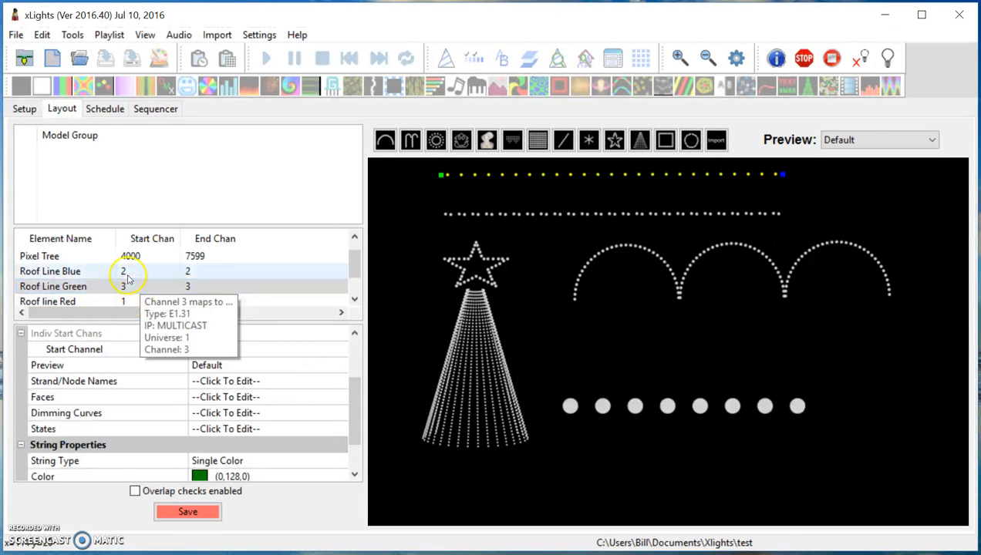
# - Place Roof Line Green back over the other roof lines and deselect it
pyautogui.moveTo(497, 178); pyautogui.dragTo(503, 218)
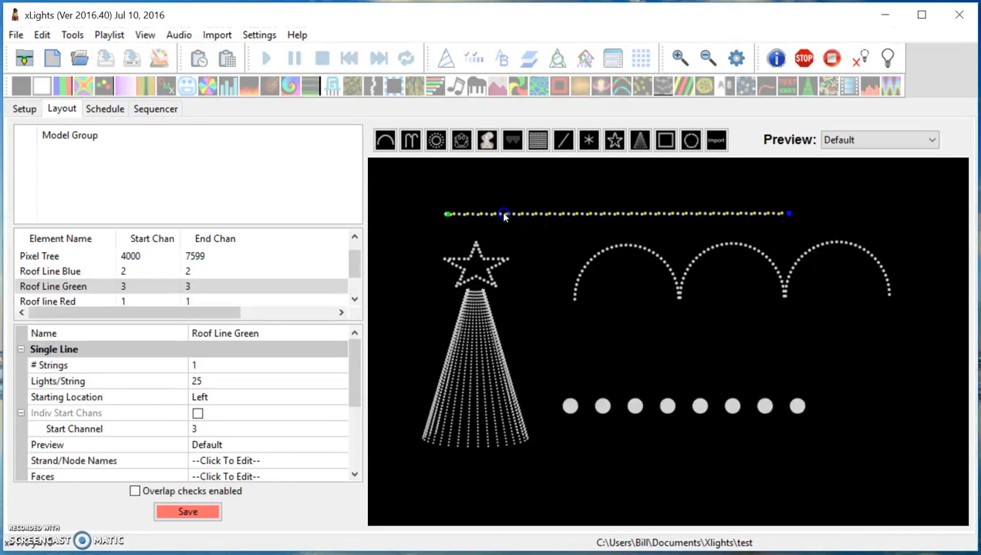
pyautogui.click(509, 225)
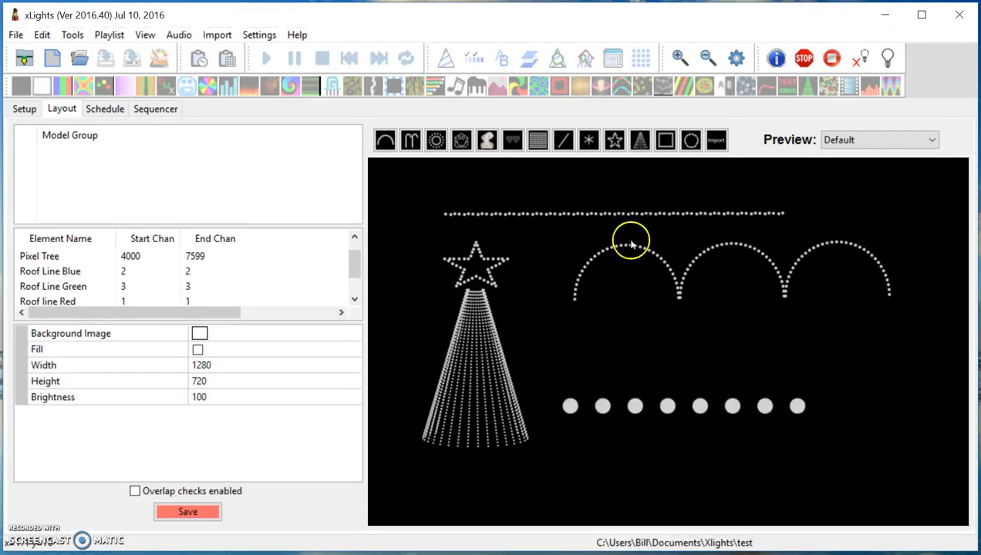
# - Shift the Tree Line model to the right beneath the arches and review its string and channel settings
pyautogui.click(570, 407)
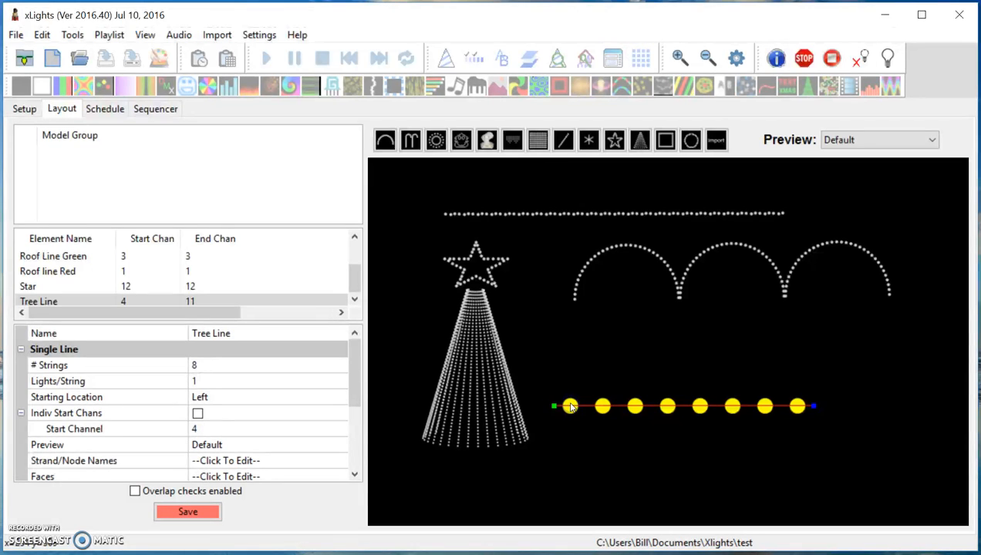
pyautogui.moveTo(564, 407); pyautogui.dragTo(637, 413)
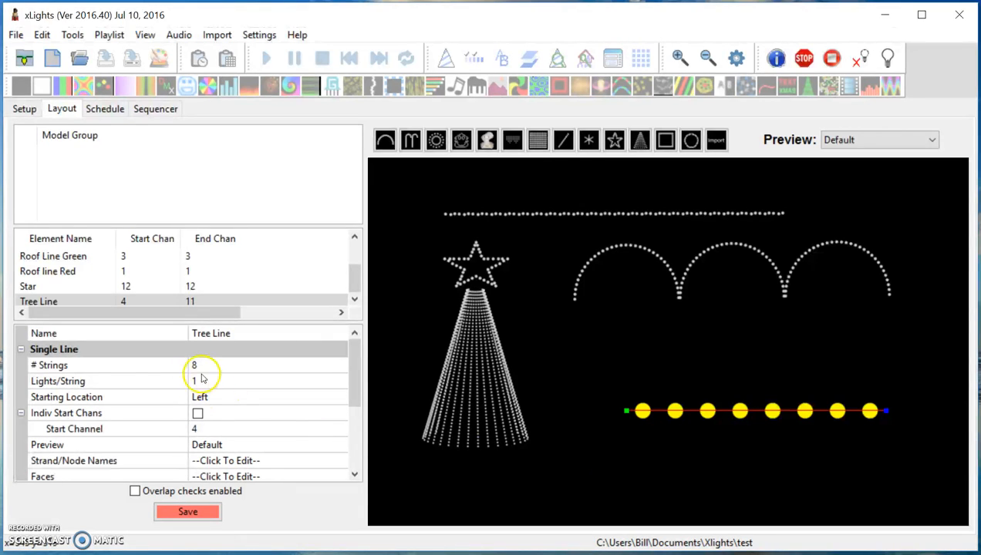
pyautogui.click(125, 302)
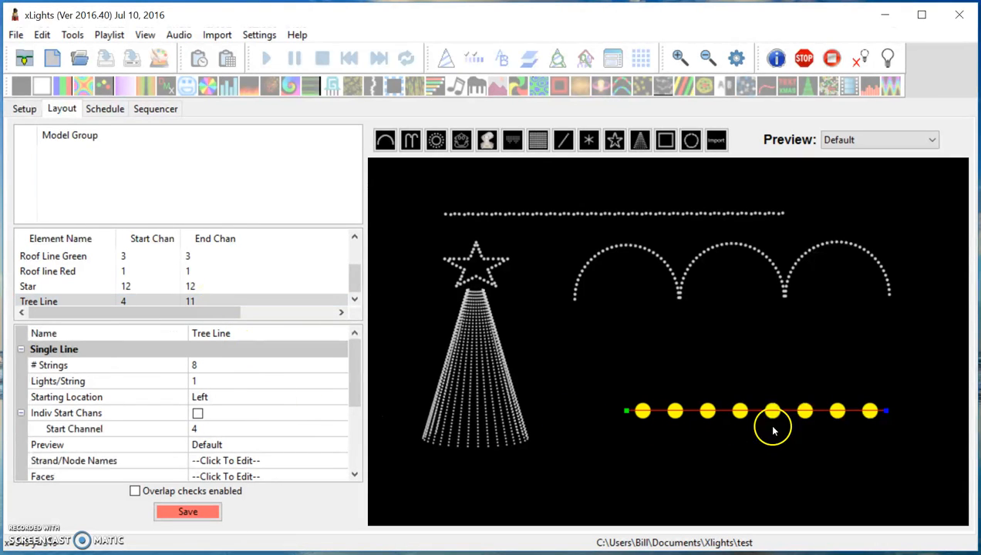
pyautogui.moveTo(355, 377)
pyautogui.mouseDown()
pyautogui.moveTo(354, 438)
pyautogui.moveTo(348, 375)
pyautogui.mouseUp()
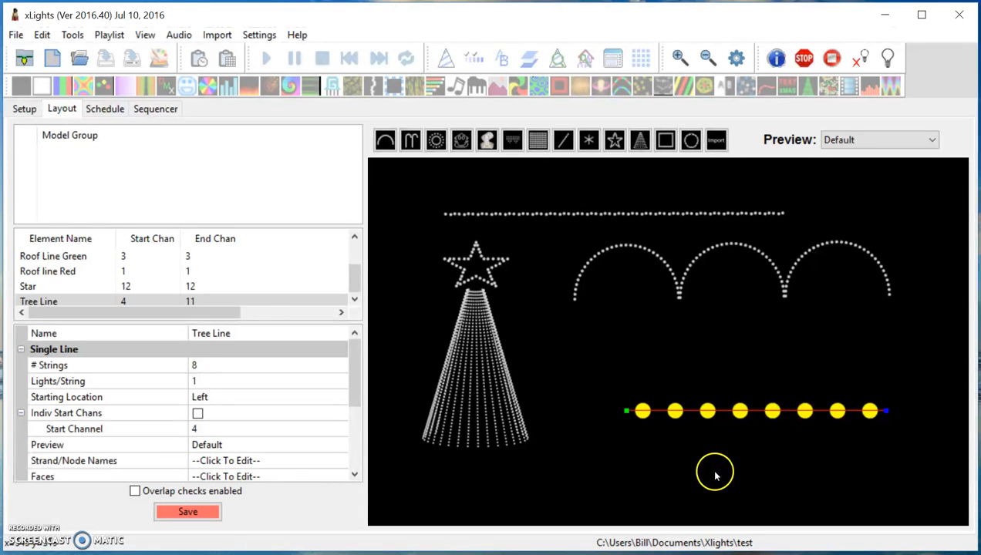
pyautogui.moveTo(352, 283)
pyautogui.mouseDown()
pyautogui.moveTo(344, 242)
pyautogui.moveTo(337, 281)
pyautogui.mouseUp()
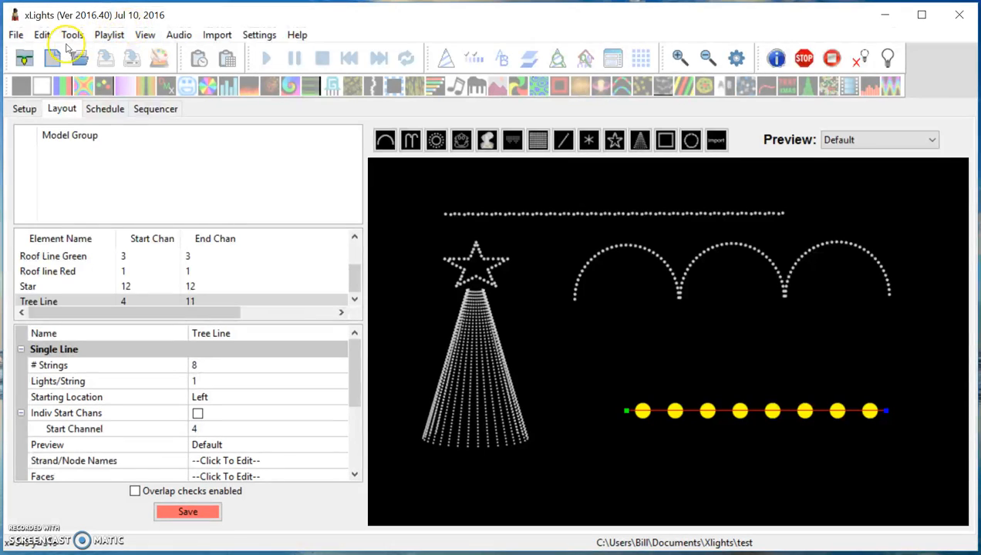
# - Create a new musical sequence from the _Beg2Look audio file with 20fps (50ms) timing
pyautogui.moveTo(62, 554)
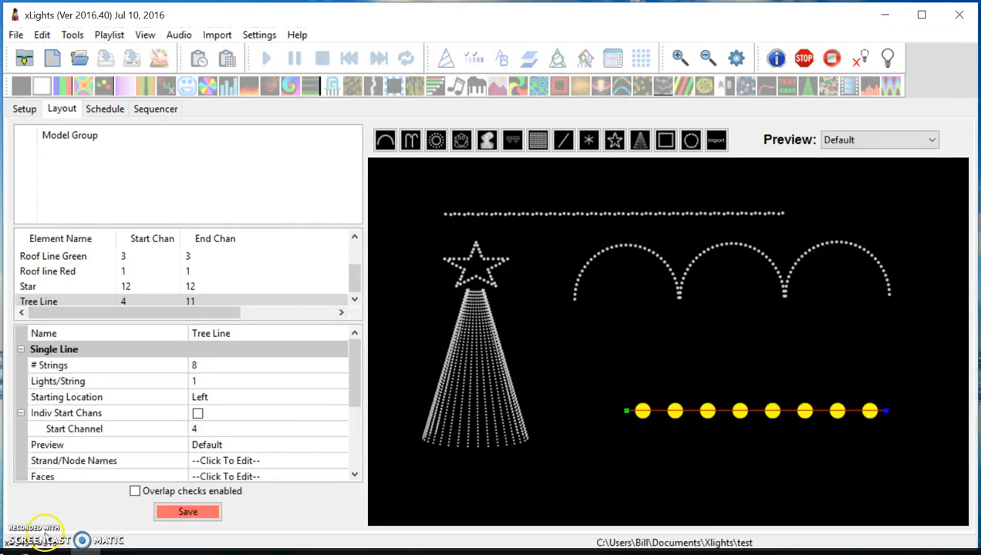
pyautogui.click(53, 66)
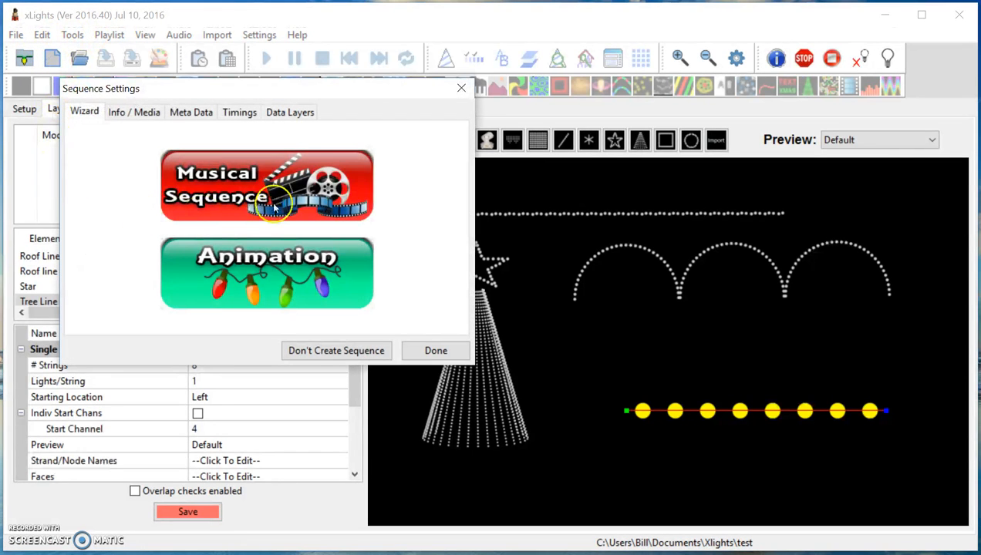
pyautogui.click(274, 189)
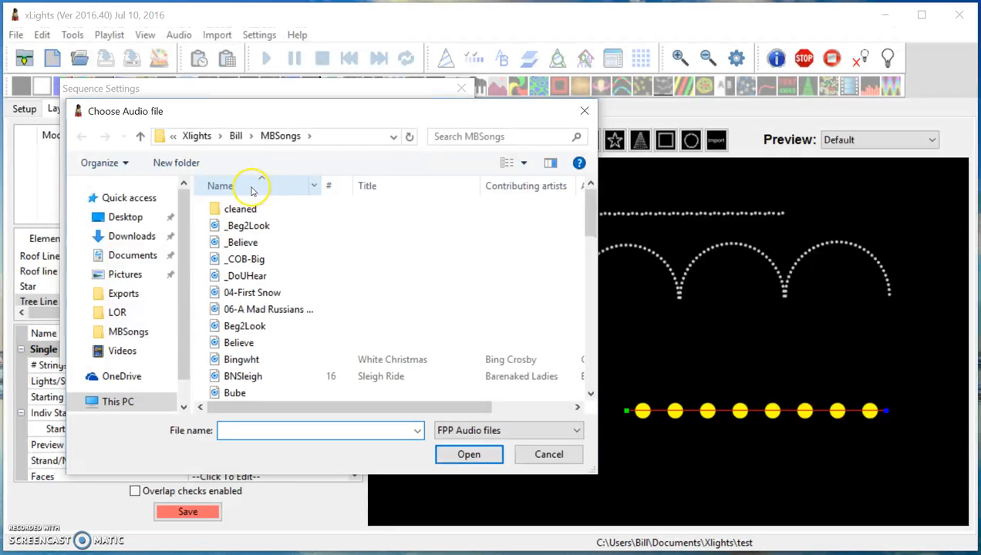
pyautogui.click(241, 227)
pyautogui.click(466, 454)
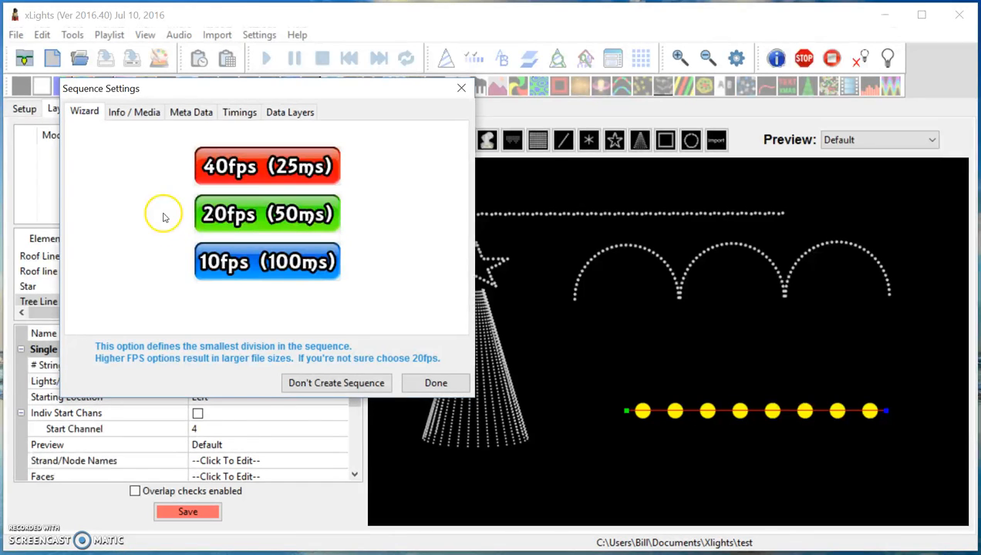
pyautogui.click(276, 226)
pyautogui.click(413, 365)
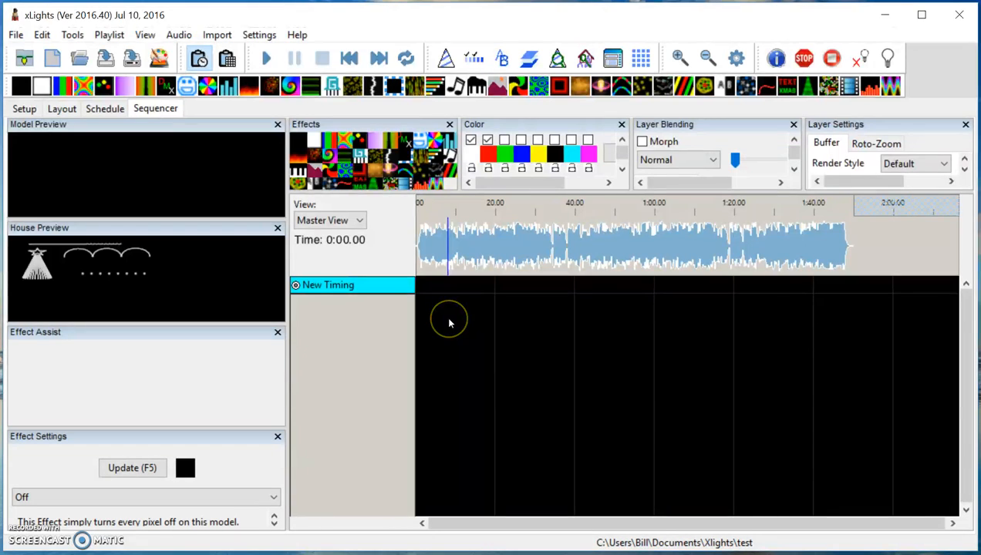
# - Zoom the sequencer timeline in on the song's opening seconds and check which views are available
pyautogui.scroll(5, 450, 320)
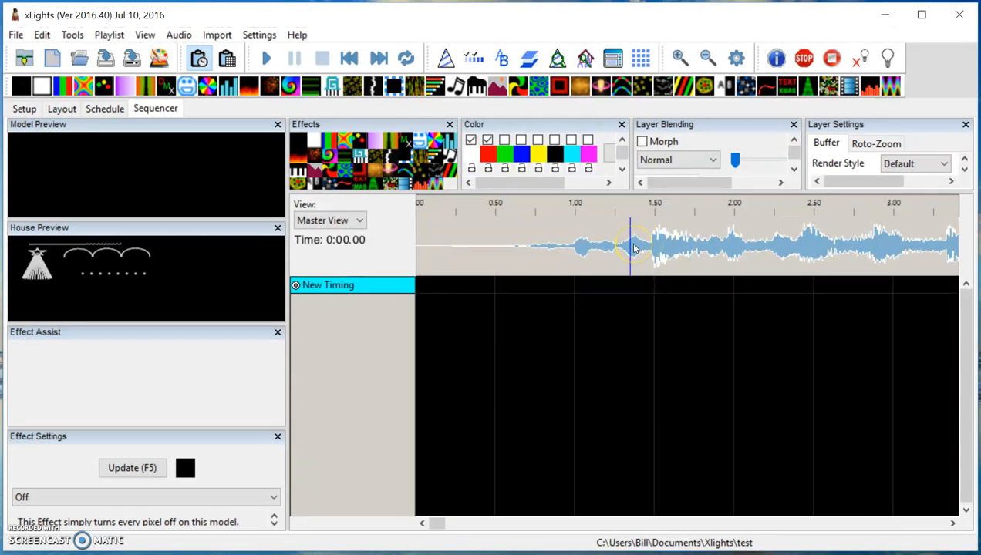
pyautogui.click(616, 244)
pyautogui.click(621, 246)
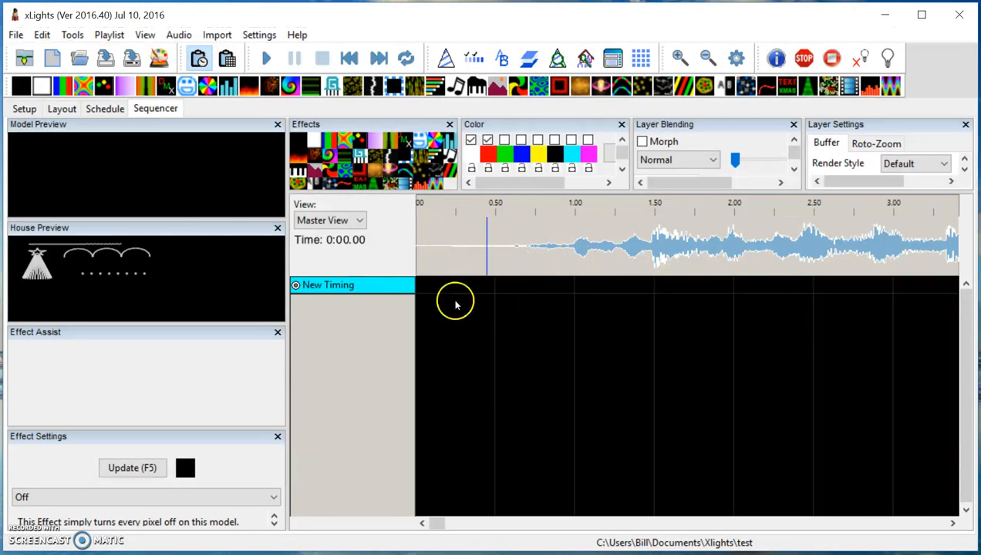
pyautogui.click(349, 220)
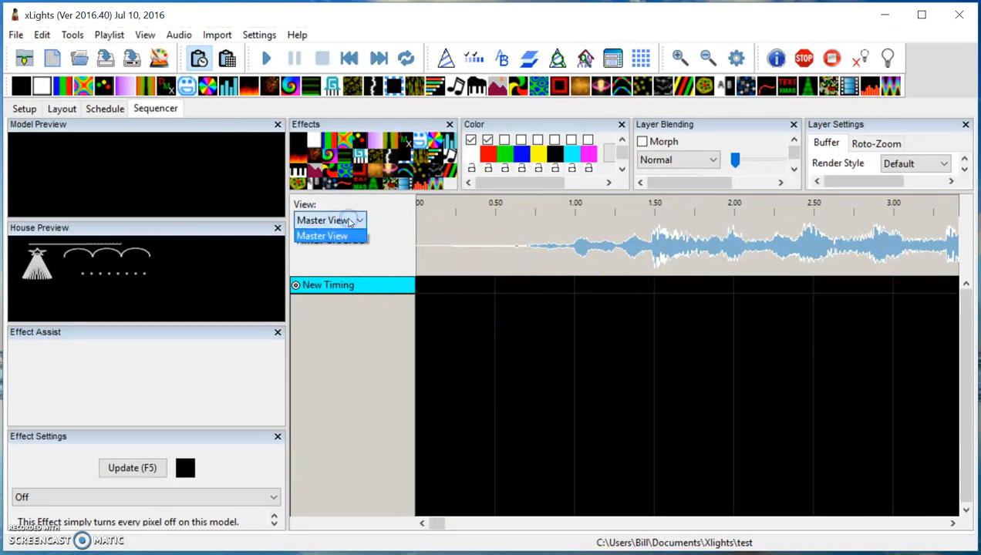
pyautogui.click(350, 223)
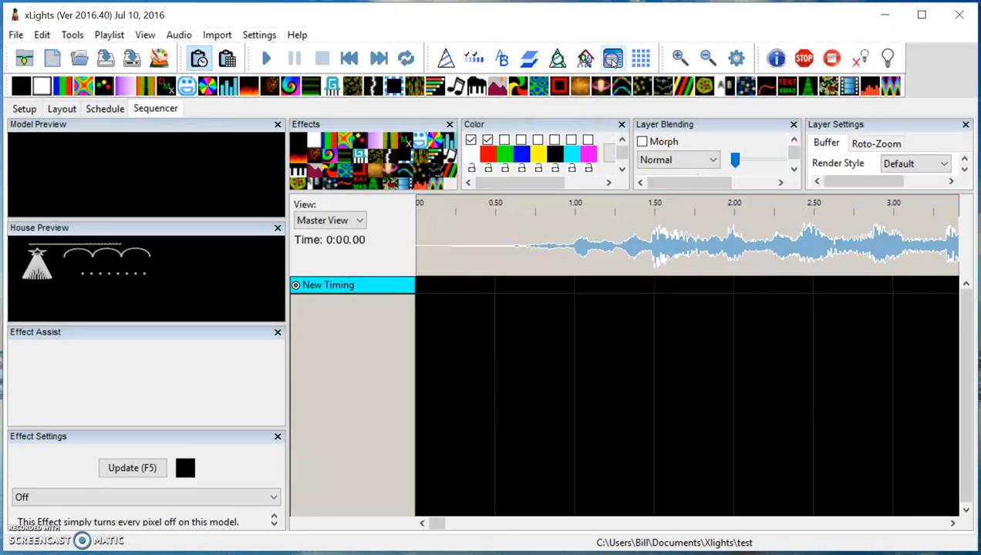
# - Add all the models from Arches through Tree Line to the Master View using the Display Elements window
pyautogui.click(198, 63)
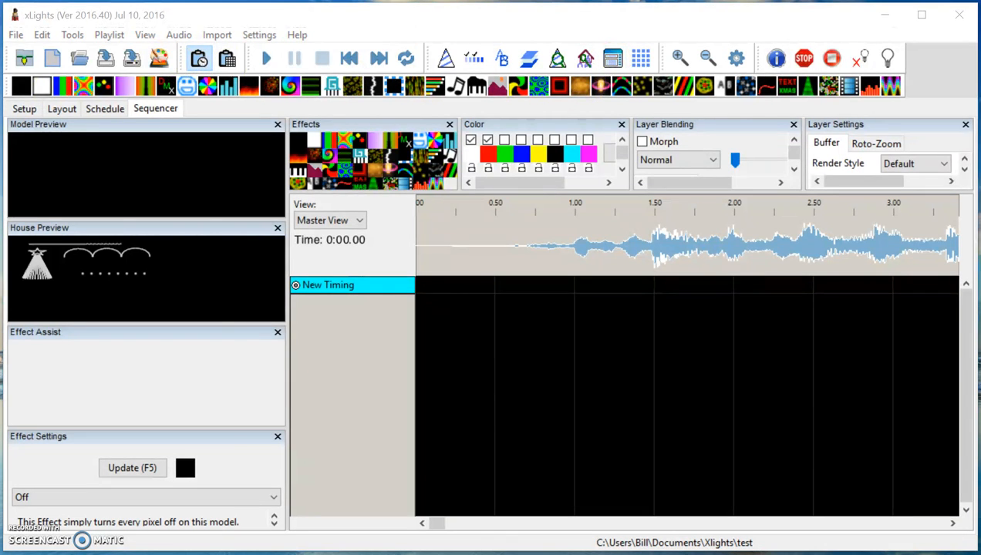
pyautogui.moveTo(133, 179); pyautogui.dragTo(504, 16)
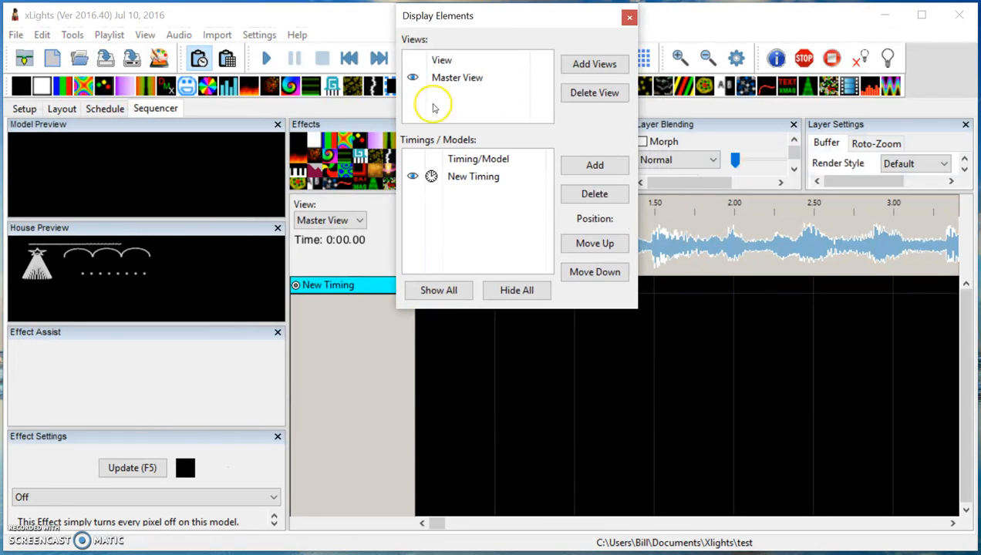
pyautogui.click(437, 78)
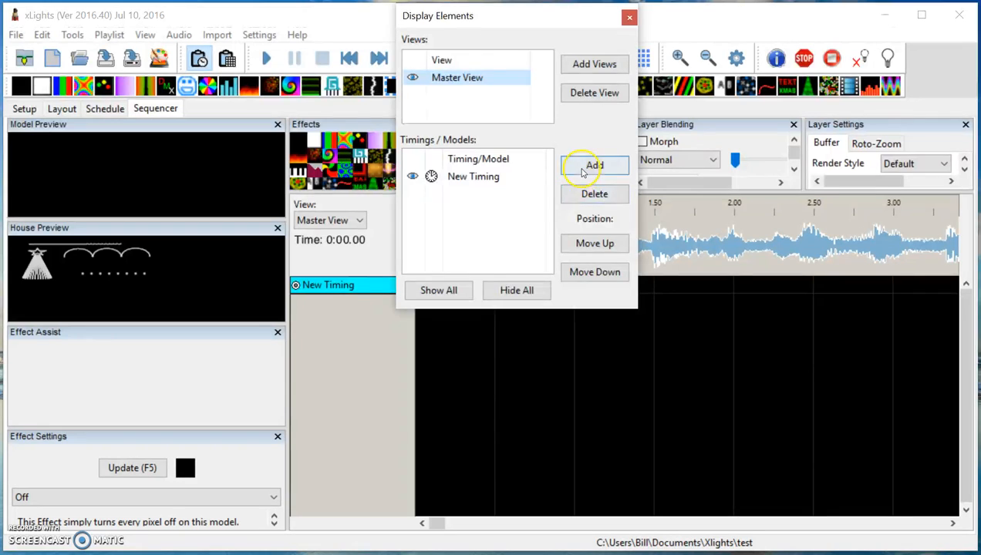
pyautogui.click(595, 165)
pyautogui.click(441, 153)
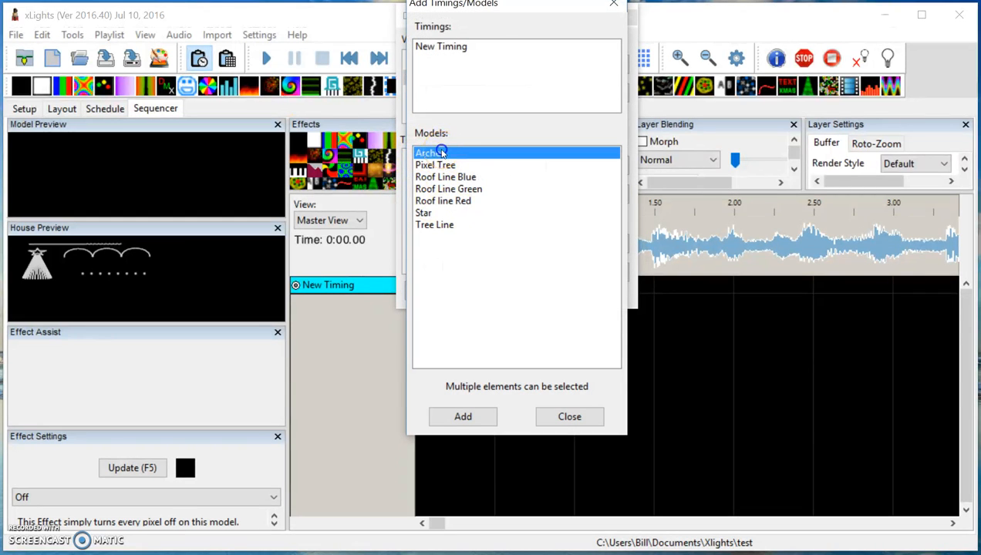
pyautogui.moveTo(445, 167); pyautogui.dragTo(437, 226)
pyautogui.click(465, 416)
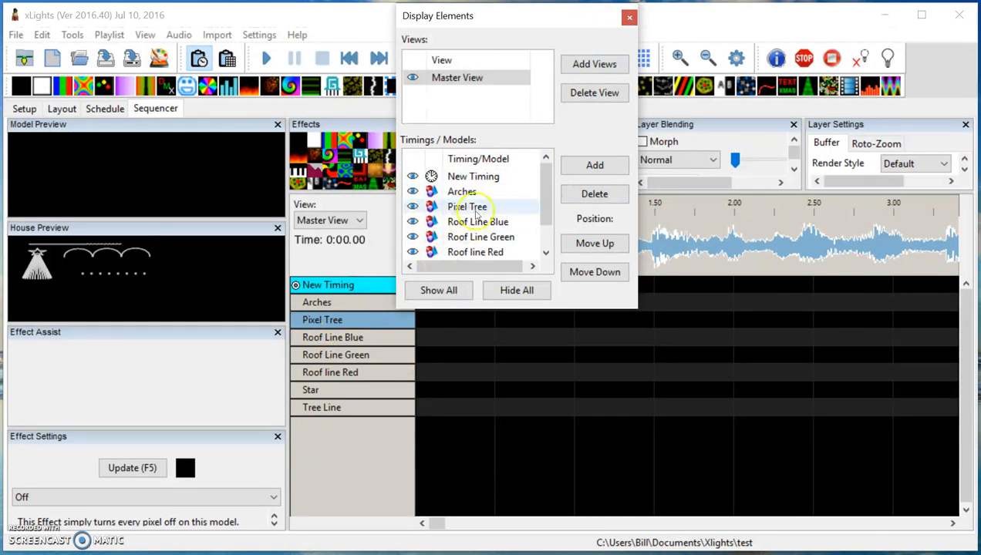
# - Move Pixel Tree above Arches in the Master View's element order
pyautogui.click(605, 245)
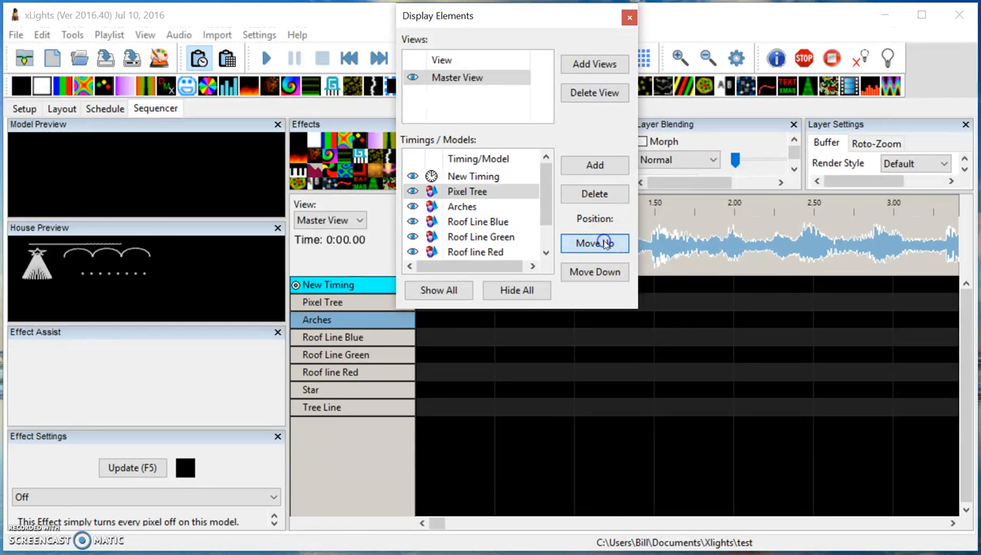
# - Move Pixel Tree to the end of the Master View's element order, below Tree Line, and close the Display Elements window
pyautogui.click(596, 273)
pyautogui.doubleClick(597, 274)
pyautogui.doubleClick(599, 272)
pyautogui.click(599, 272)
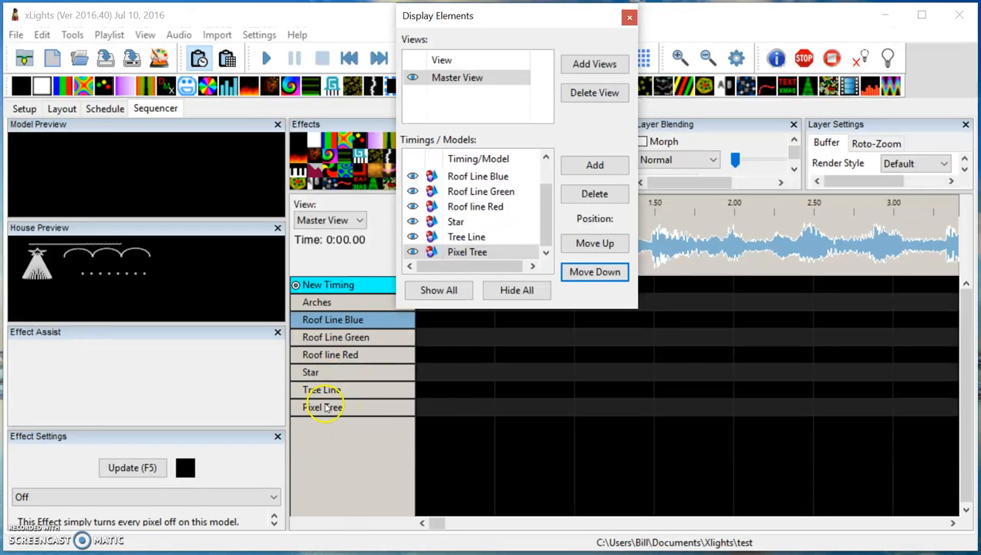
pyautogui.click(629, 15)
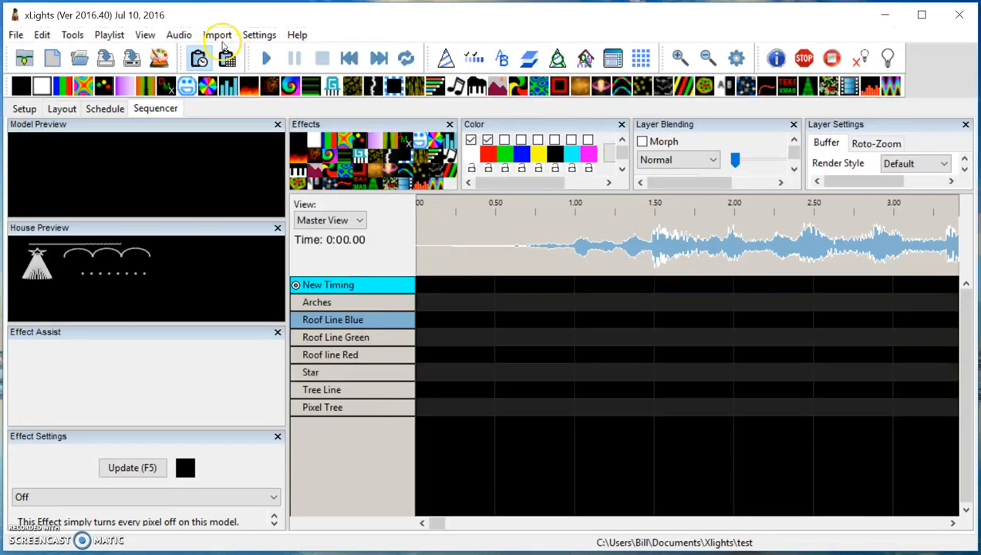
# - Start an effects import and browse to the Exports folder within the Xlights documents folder
pyautogui.click(218, 35)
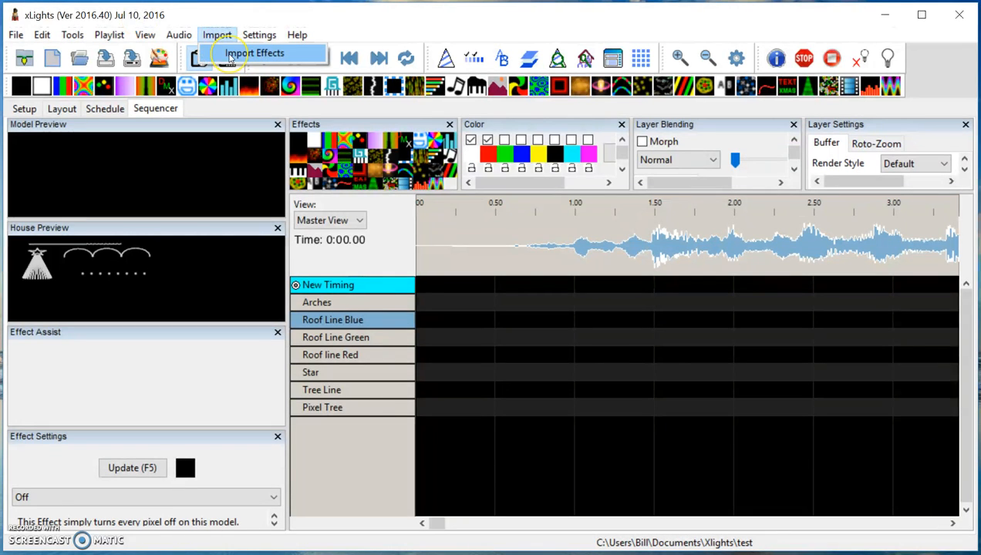
pyautogui.click(229, 56)
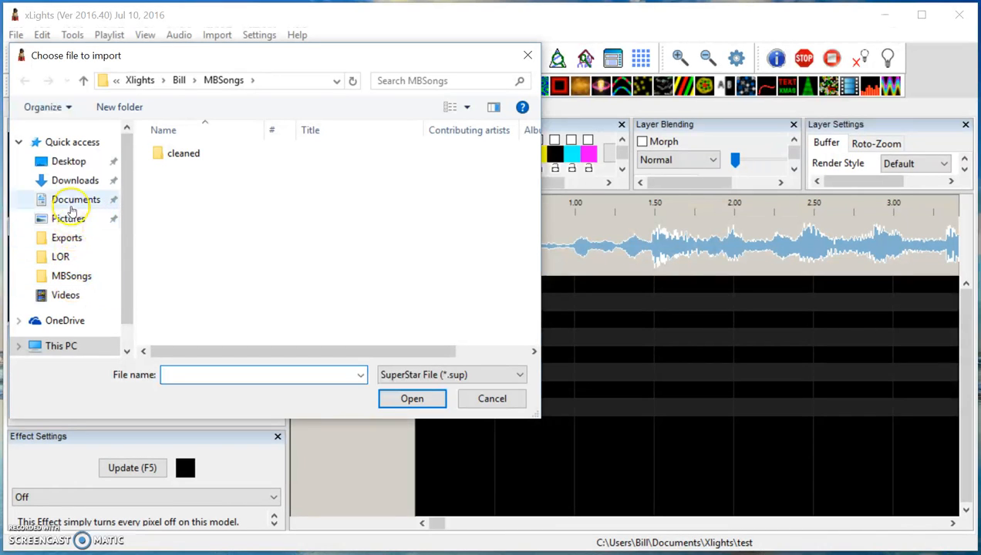
pyautogui.click(71, 199)
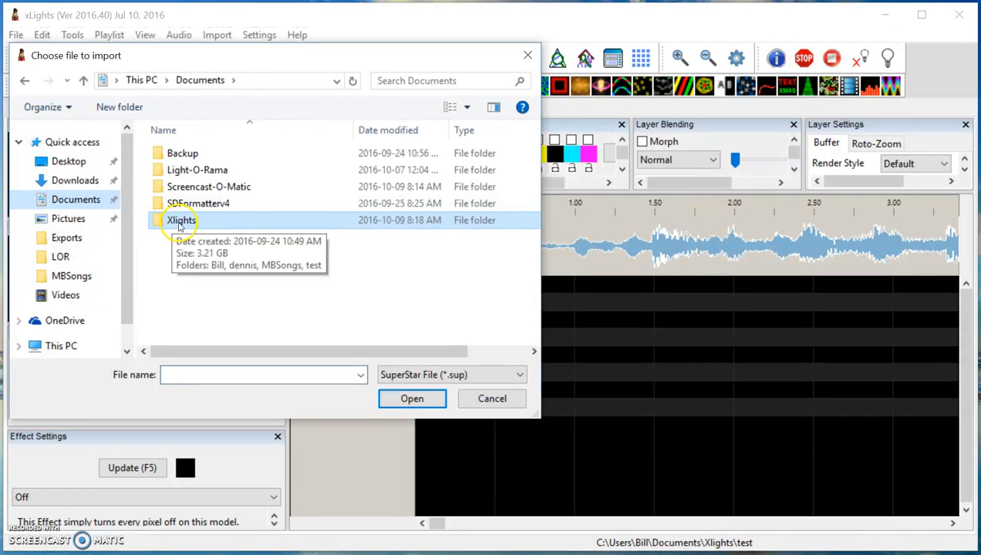
pyautogui.doubleClick(181, 221)
pyautogui.doubleClick(172, 153)
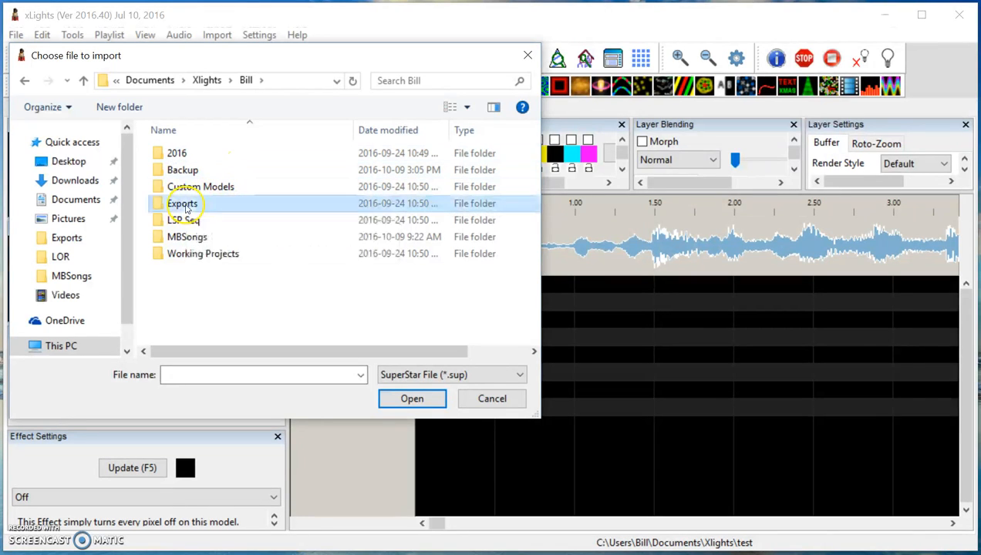
pyautogui.doubleClick(185, 205)
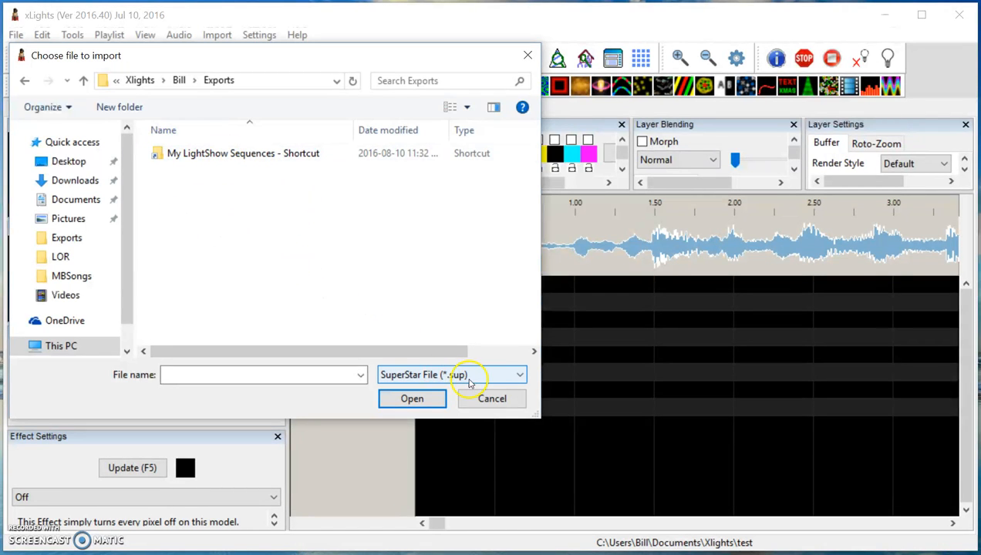
# - Set the import file type to LOR Music Sequences (*.lms) and open Its Beginning.lms for channel mapping
pyautogui.click(478, 381)
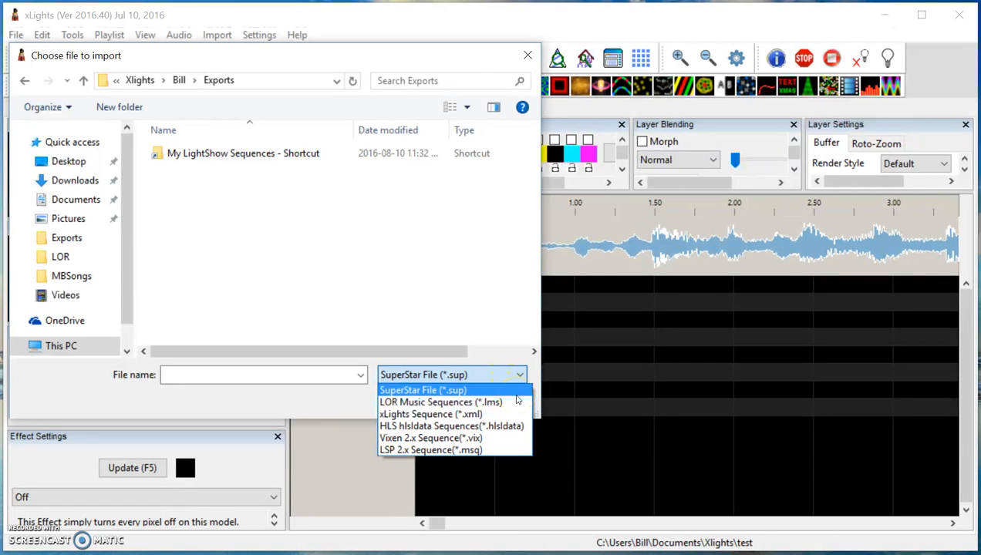
pyautogui.click(516, 404)
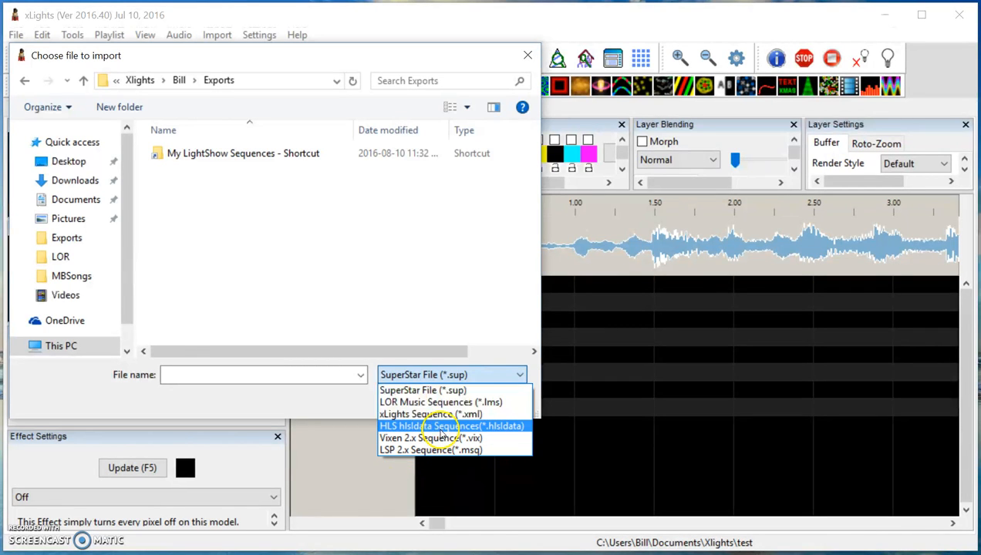
pyautogui.click(432, 403)
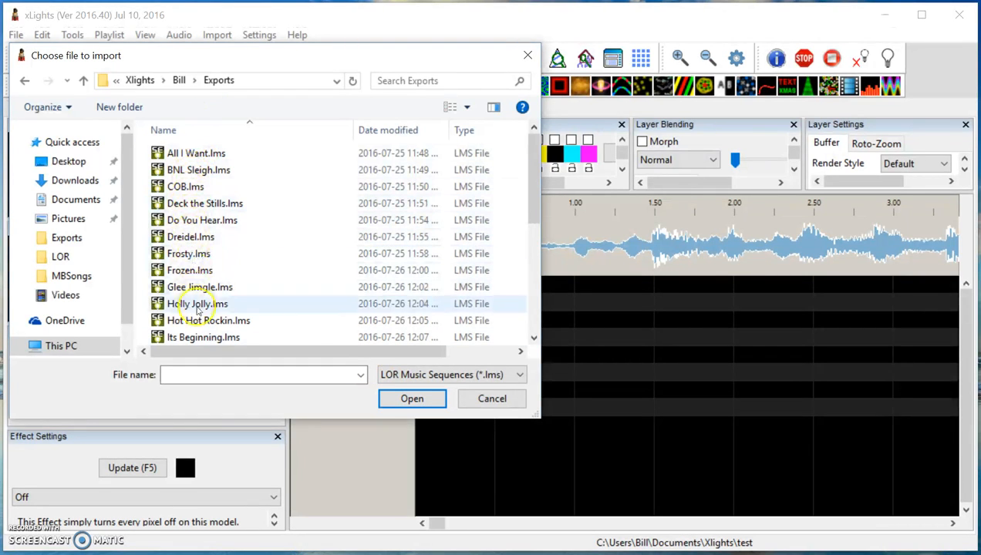
pyautogui.click(200, 337)
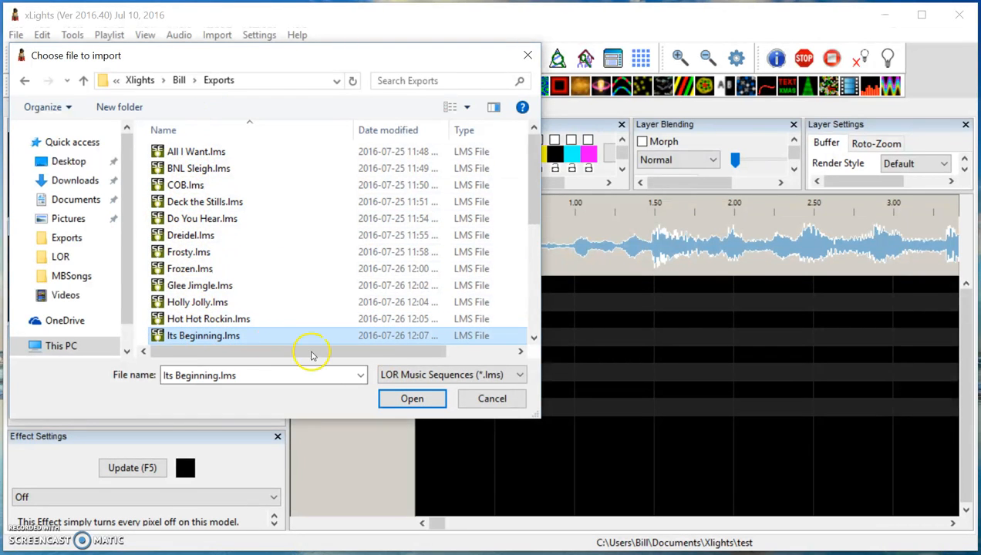
pyautogui.click(412, 400)
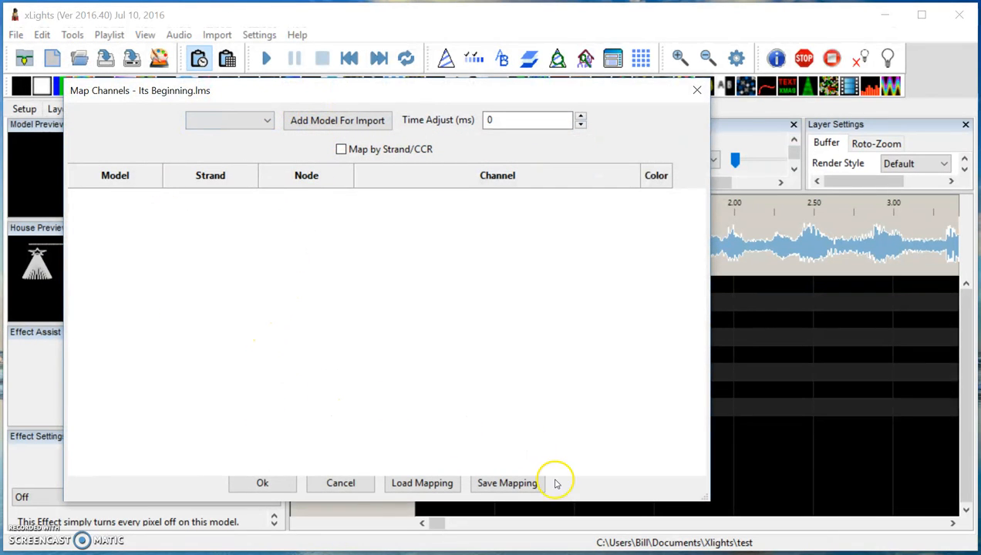
# - Add the Arches, Roof Line Blue and Roof Line Green models to the channel mapping for import
pyautogui.click(266, 123)
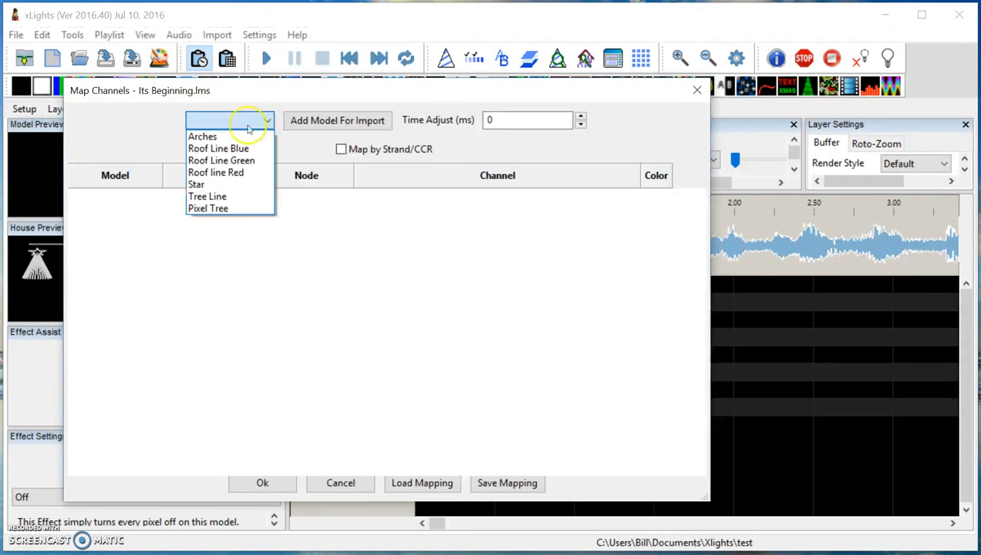
pyautogui.click(210, 137)
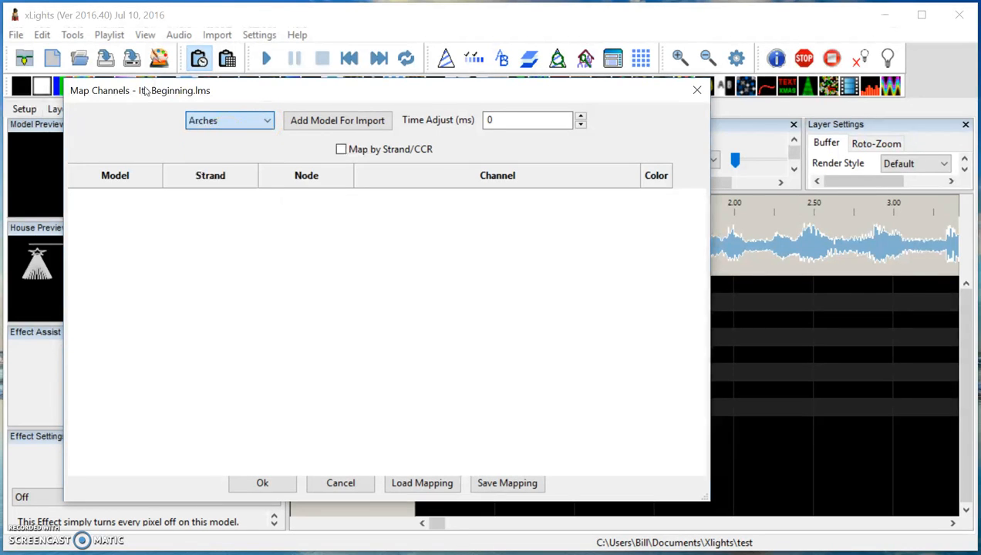
pyautogui.click(299, 124)
pyautogui.click(265, 121)
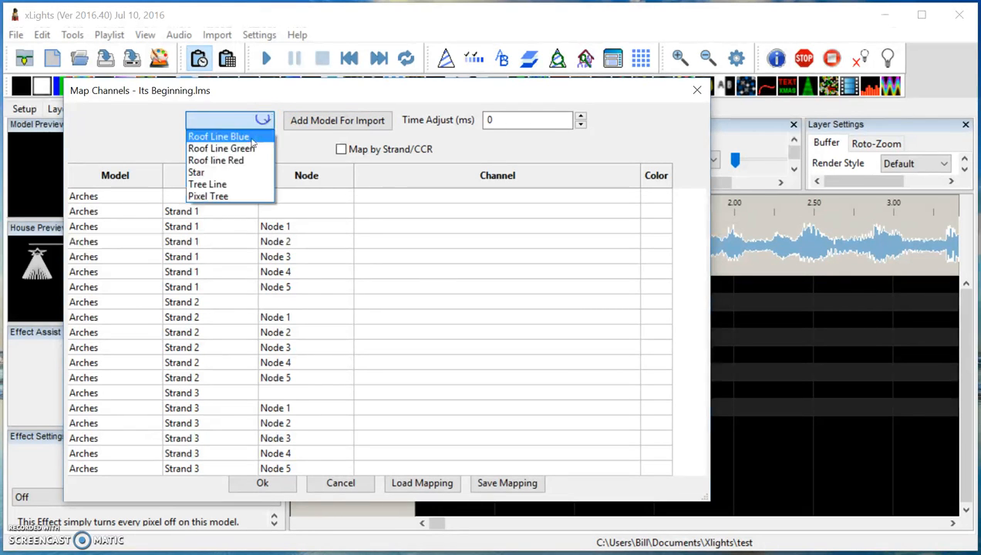
pyautogui.click(251, 137)
pyautogui.click(311, 129)
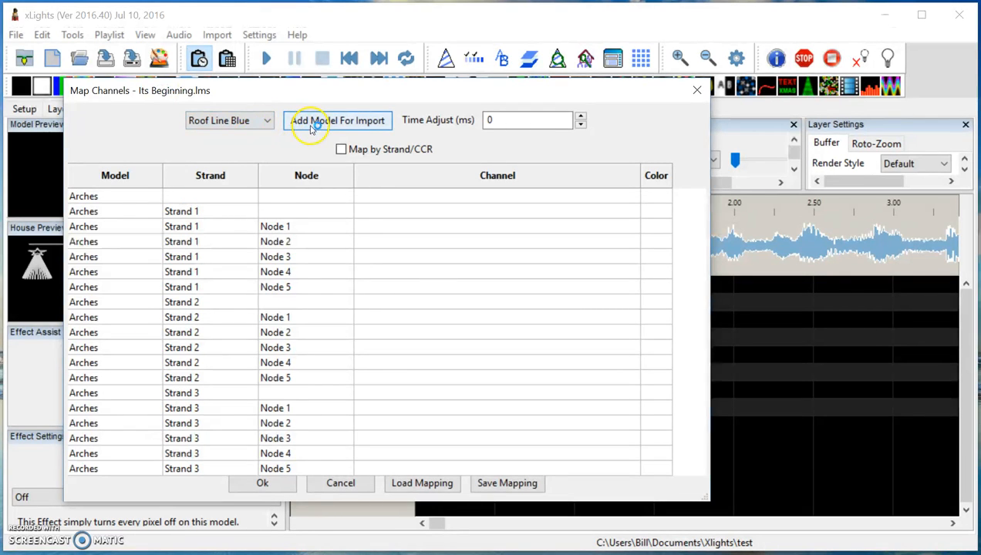
pyautogui.click(265, 121)
pyautogui.click(259, 137)
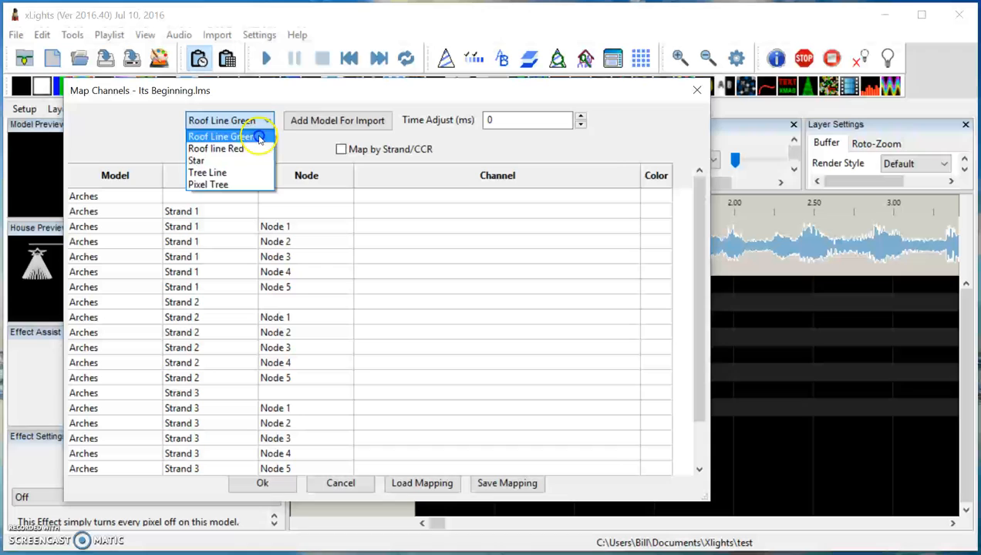
pyautogui.click(318, 121)
# - Add the Roof line Red, Star and Tree Line models to the channel mapping for import
pyautogui.click(266, 121)
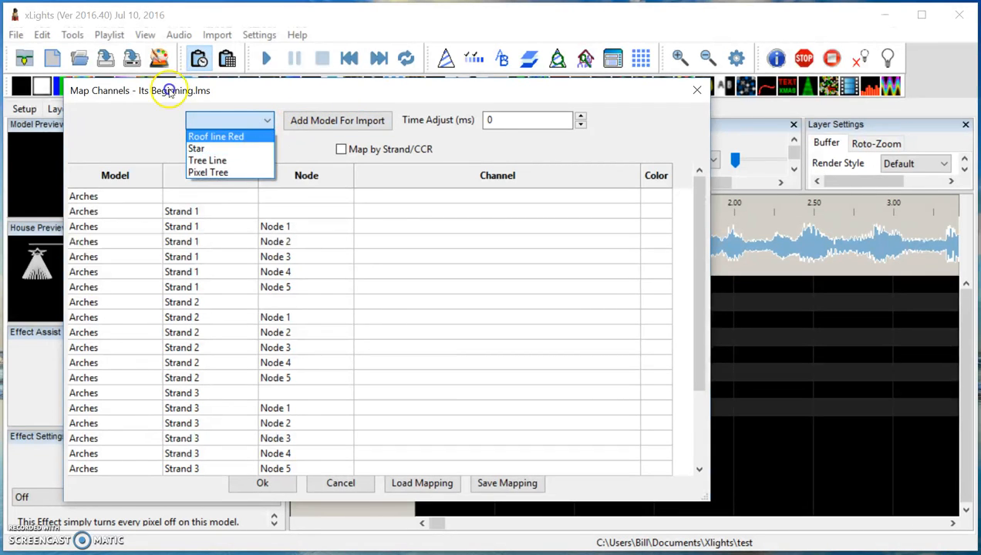
pyautogui.click(224, 136)
pyautogui.click(337, 121)
pyautogui.click(252, 121)
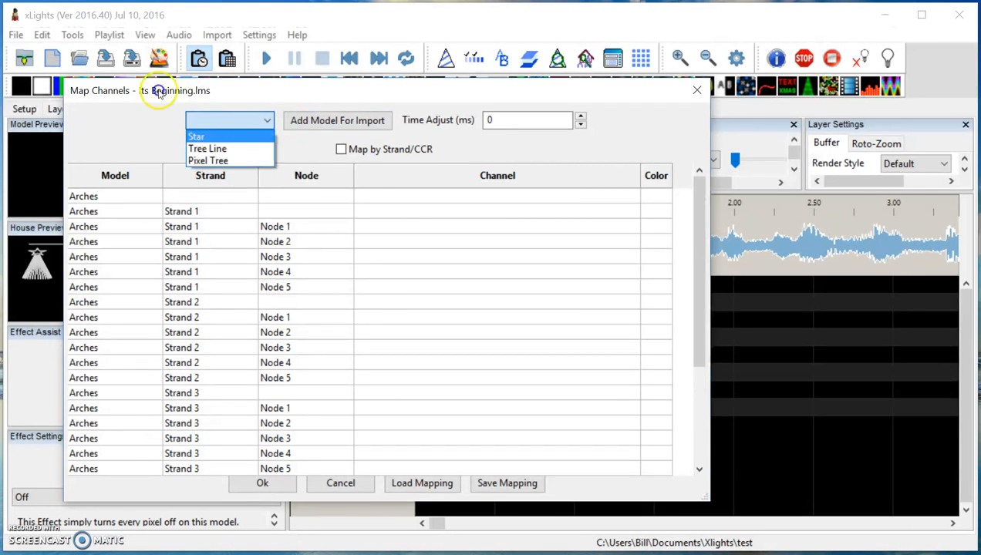
pyautogui.click(196, 136)
pyautogui.click(302, 123)
pyautogui.click(266, 121)
pyautogui.click(248, 136)
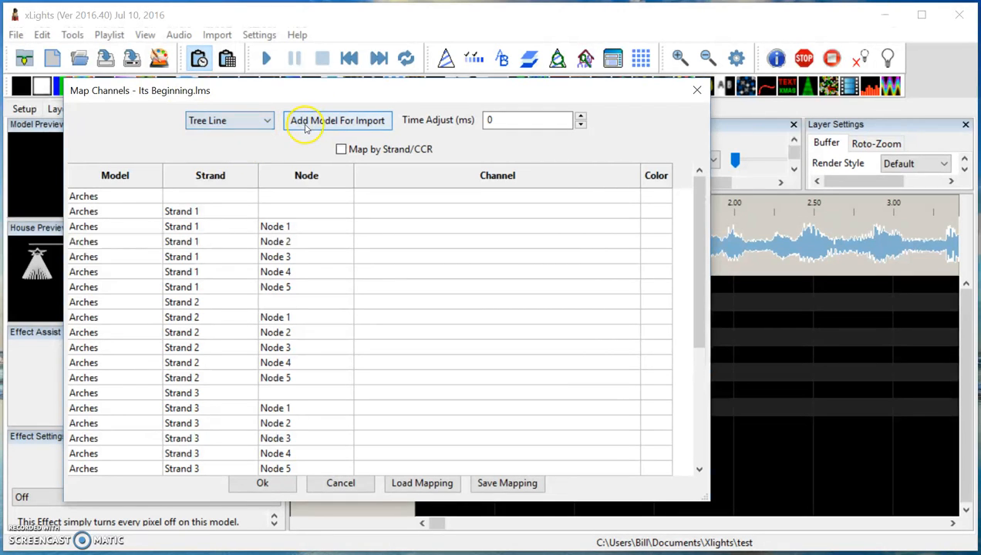
pyautogui.click(306, 125)
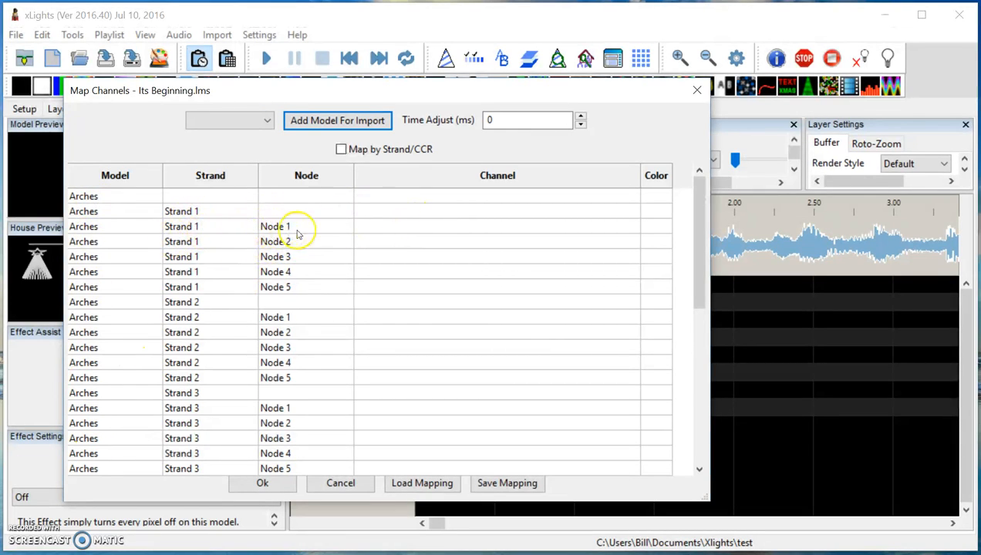
# - Map the Arches nodes in order to the Arch1, Arch2 and Arch3 channels, starting with Strand 1 Node 1 on (Ch:1)-Arch1
pyautogui.click(386, 227)
pyautogui.click(391, 228)
pyautogui.click(391, 228)
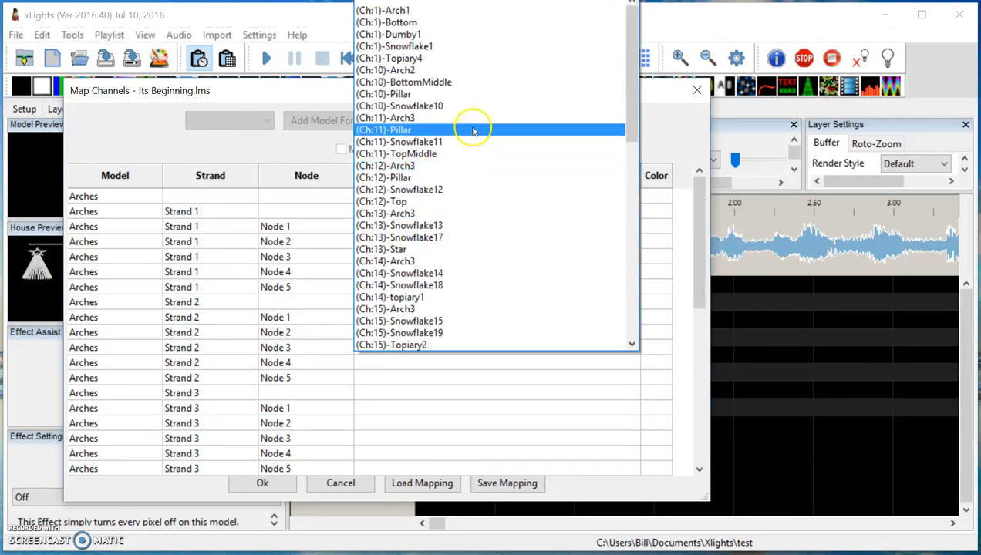
pyautogui.click(467, 13)
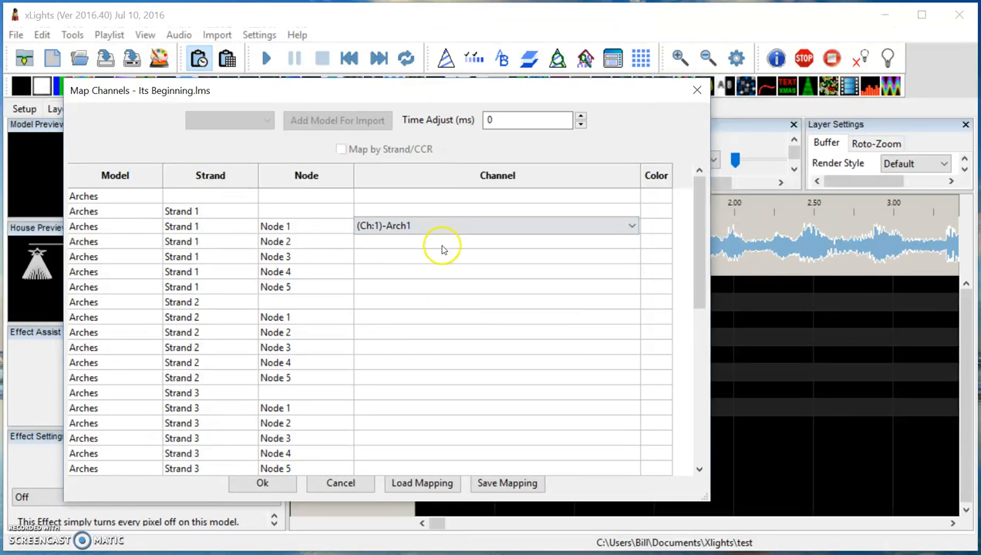
pyautogui.click(374, 249)
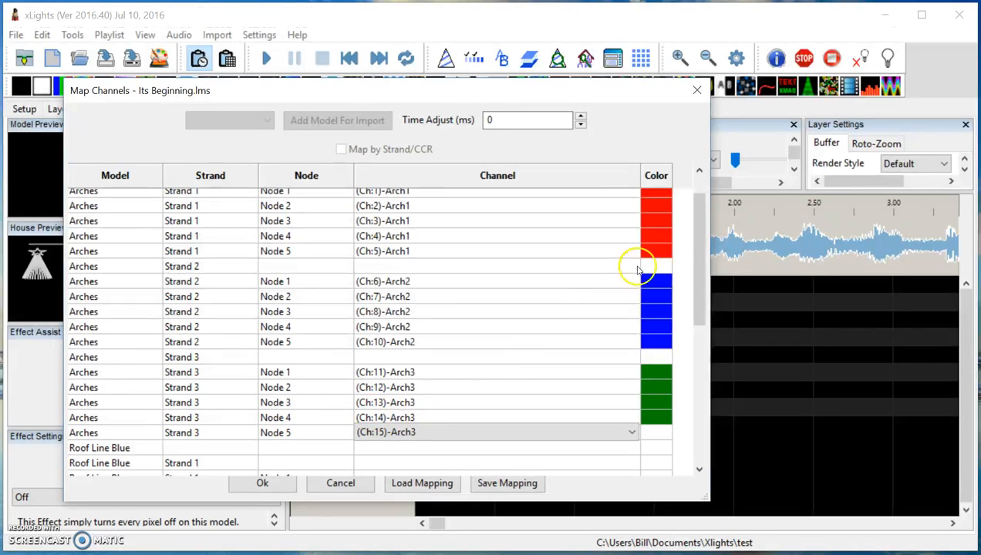
# - Map the Roof Line Blue model's top-level row to channel (Ch:5)-LowerHouse
pyautogui.moveTo(701, 245); pyautogui.dragTo(701, 236)
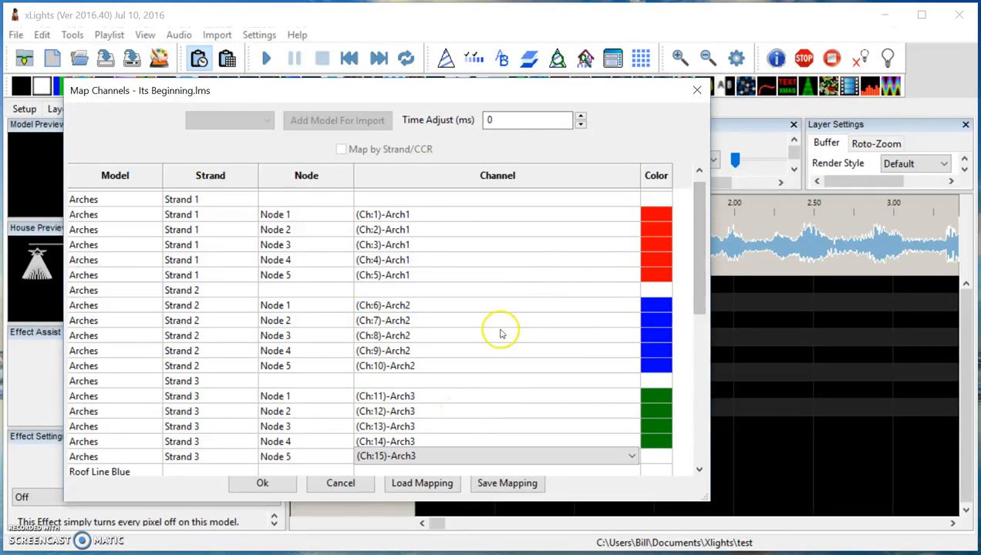
pyautogui.moveTo(701, 248); pyautogui.dragTo(693, 320)
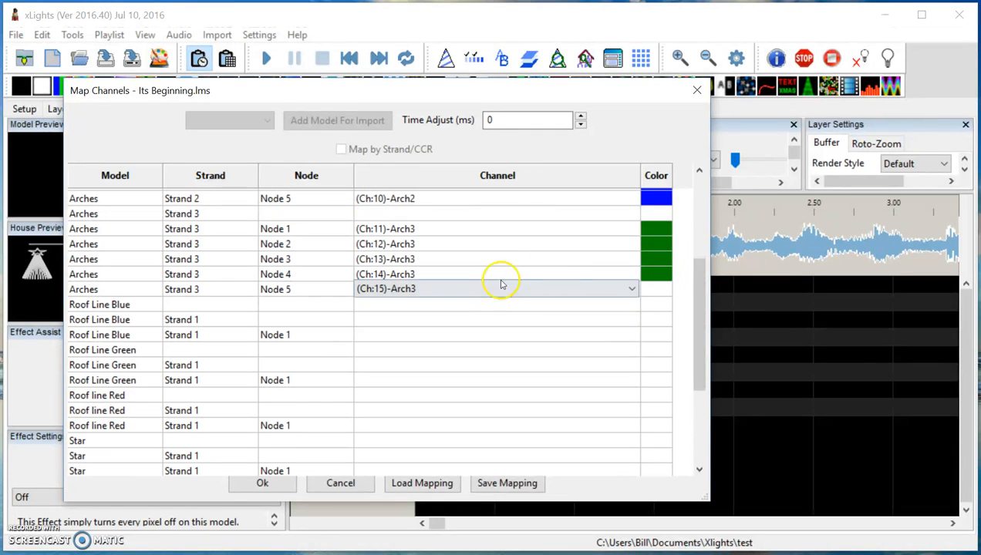
pyautogui.click(495, 307)
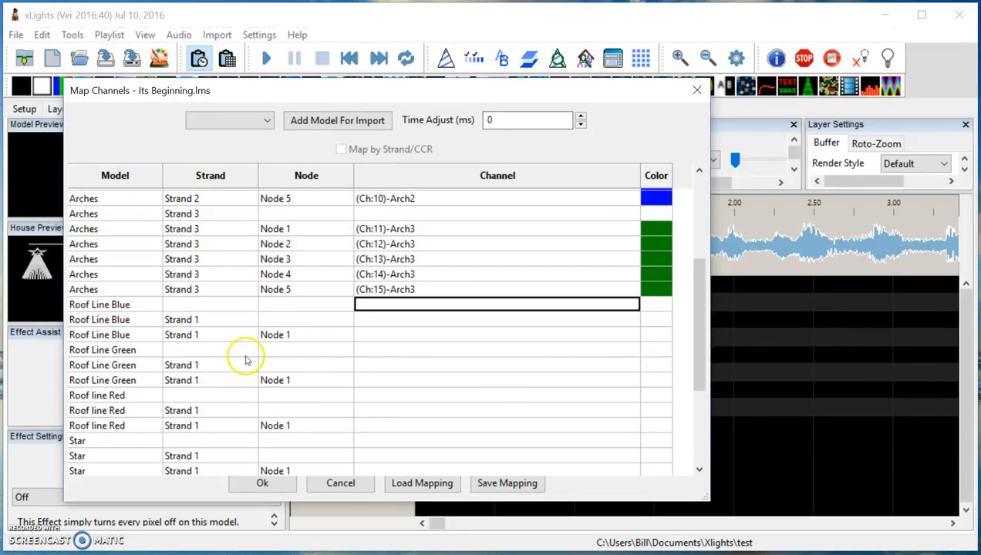
pyautogui.click(368, 304)
pyautogui.scroll(-5, 518, 202)
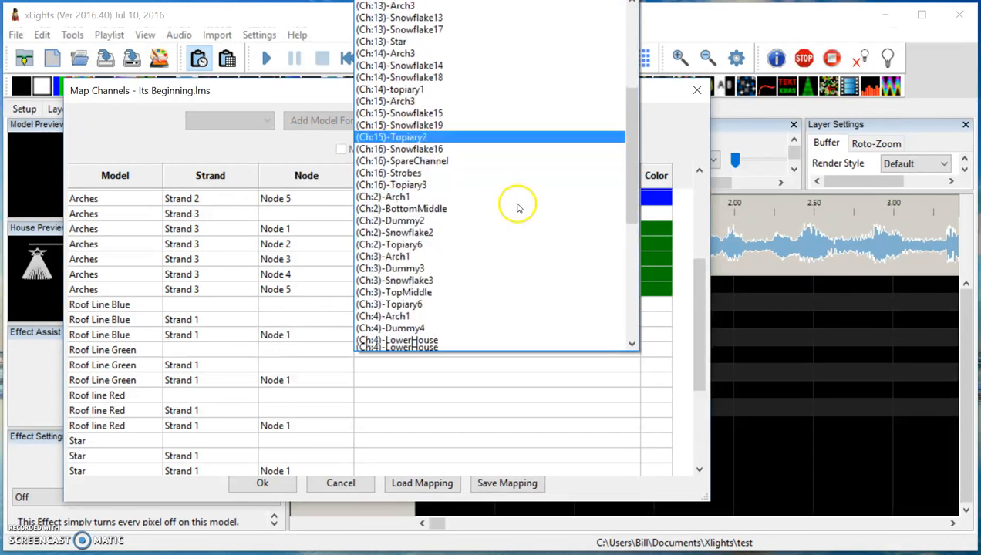
pyautogui.scroll(-9, 518, 203)
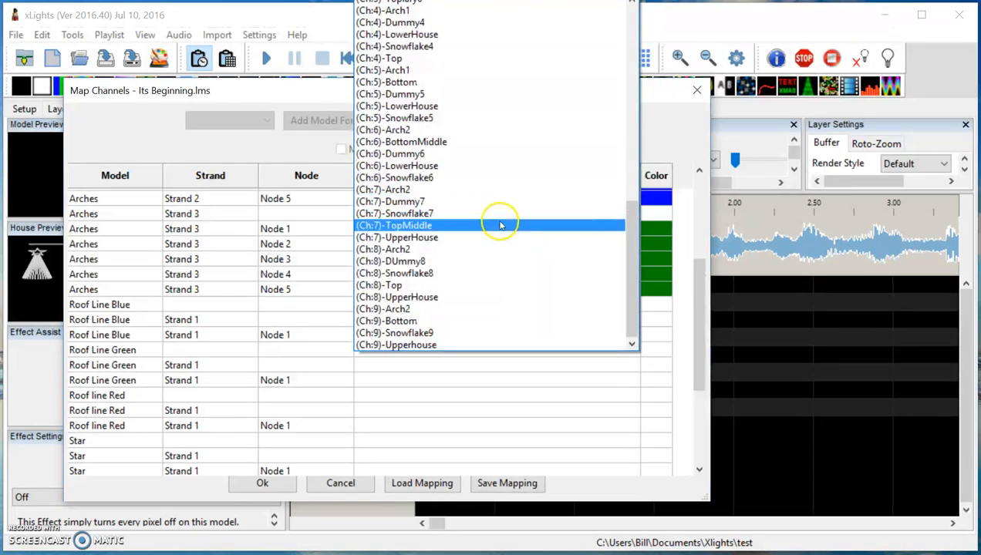
pyautogui.click(471, 107)
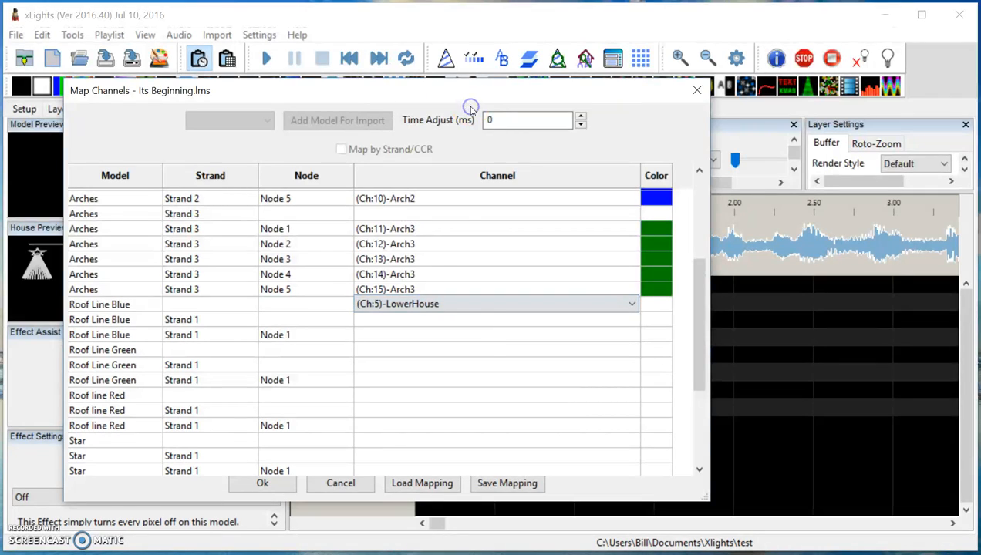
pyautogui.click(492, 334)
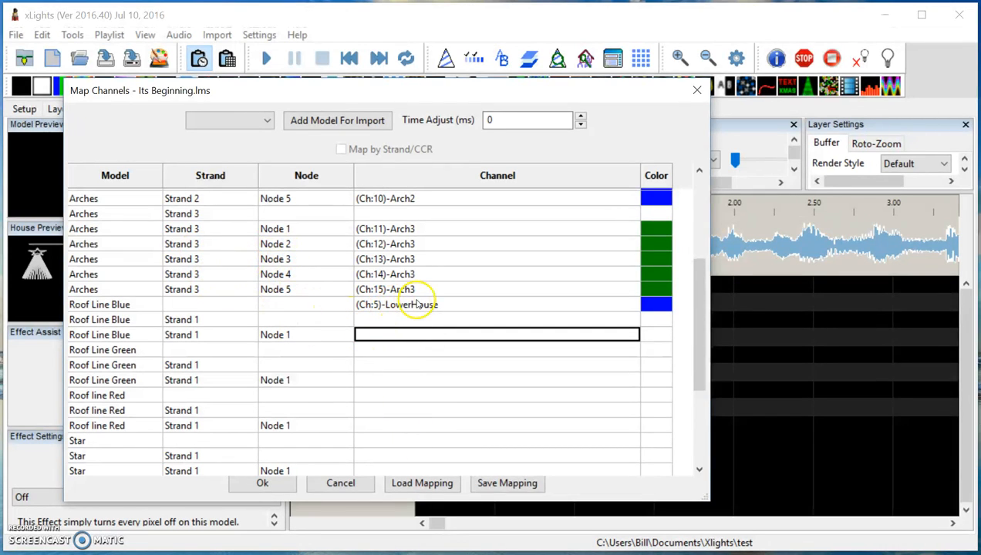
# - Map Roof Line Green to (Ch:4)-LowerHouse, Roof line Red to (Ch:6)-LowerHouse, Star to (Ch:13)-Star and Tree Line nodes 1–6 to the Topiary channels
pyautogui.click(383, 349)
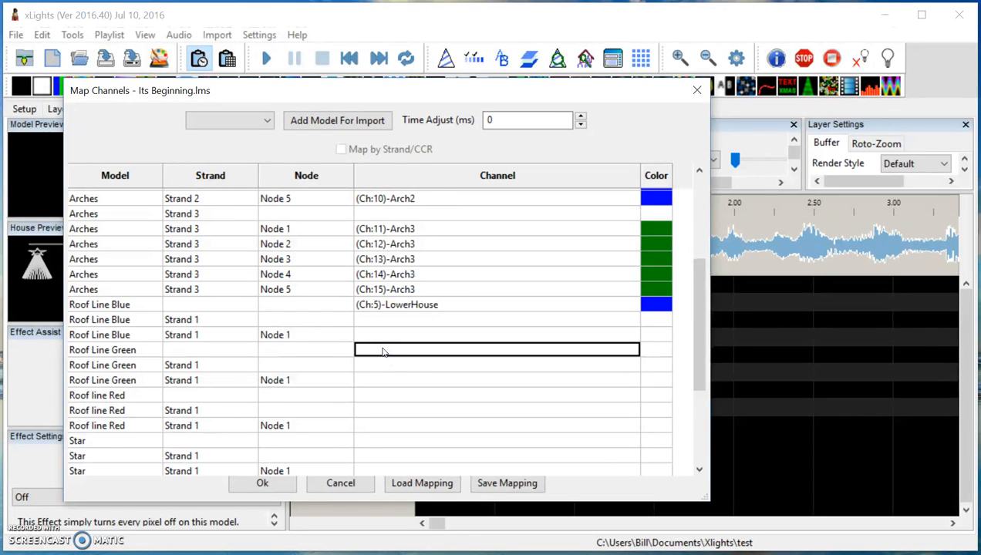
pyautogui.scroll(-2, 415, 416)
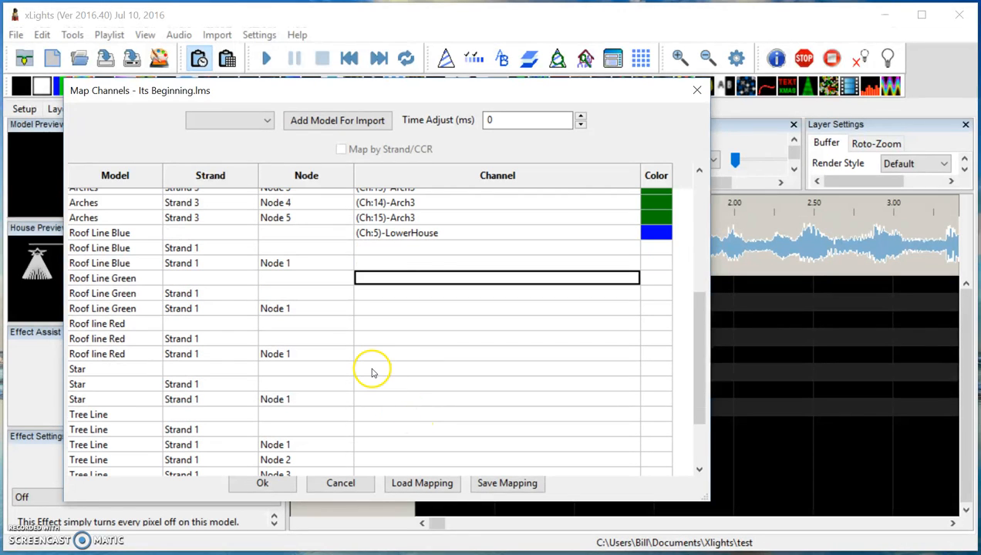
pyautogui.scroll(-1, 375, 421)
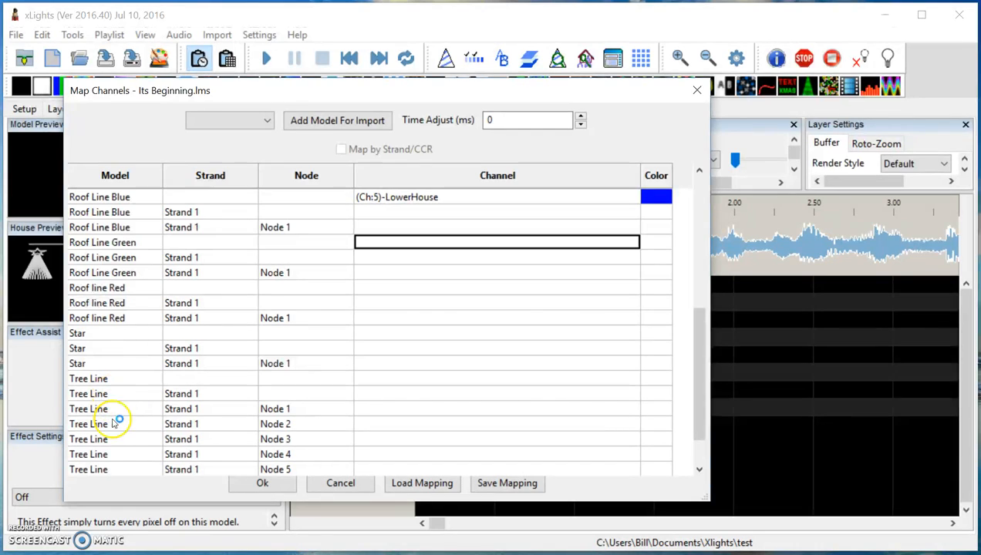
pyautogui.scroll(-1, 137, 418)
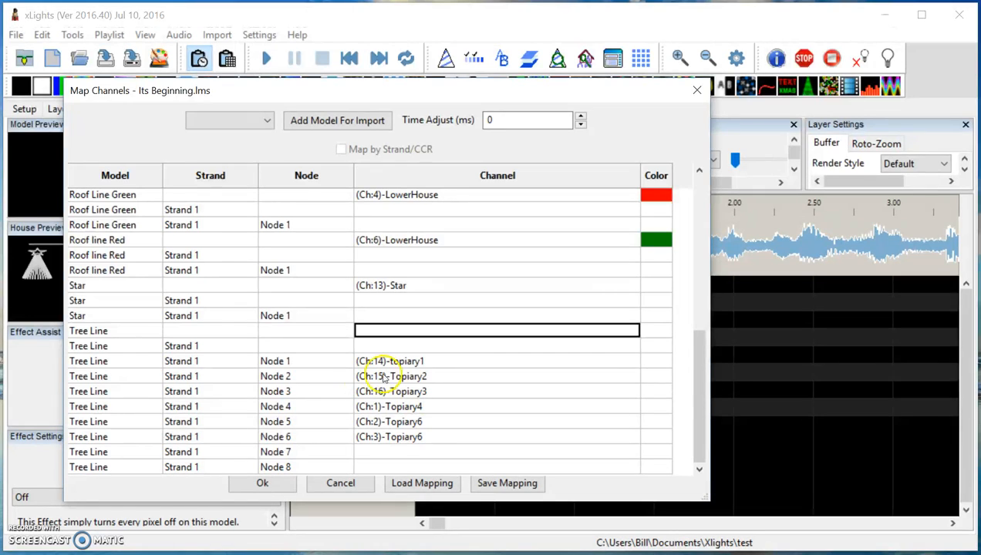
# - Review the channel mapping and import the LOR effects without saving the mapping for future imports
pyautogui.scroll(5, 540, 394)
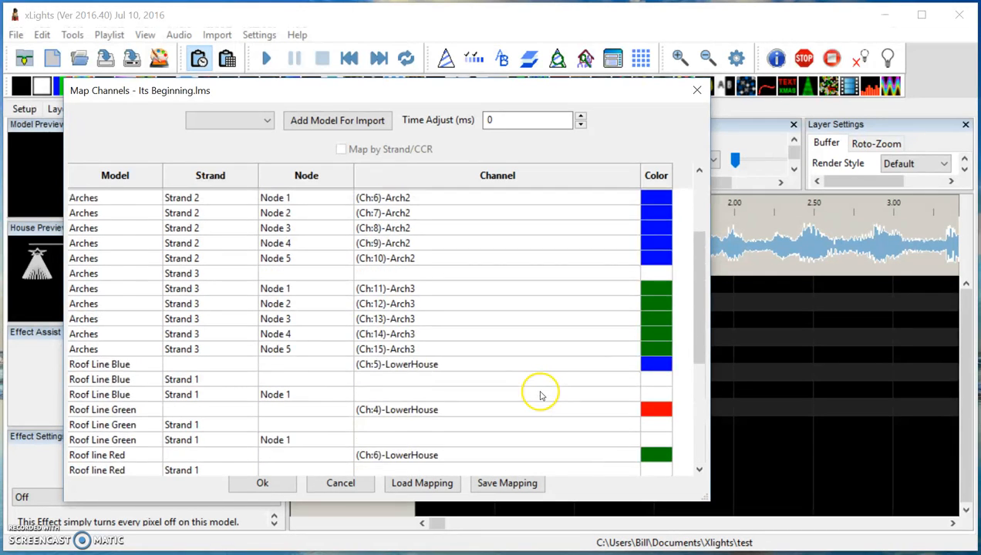
pyautogui.scroll(3, 540, 395)
pyautogui.scroll(-4, 536, 395)
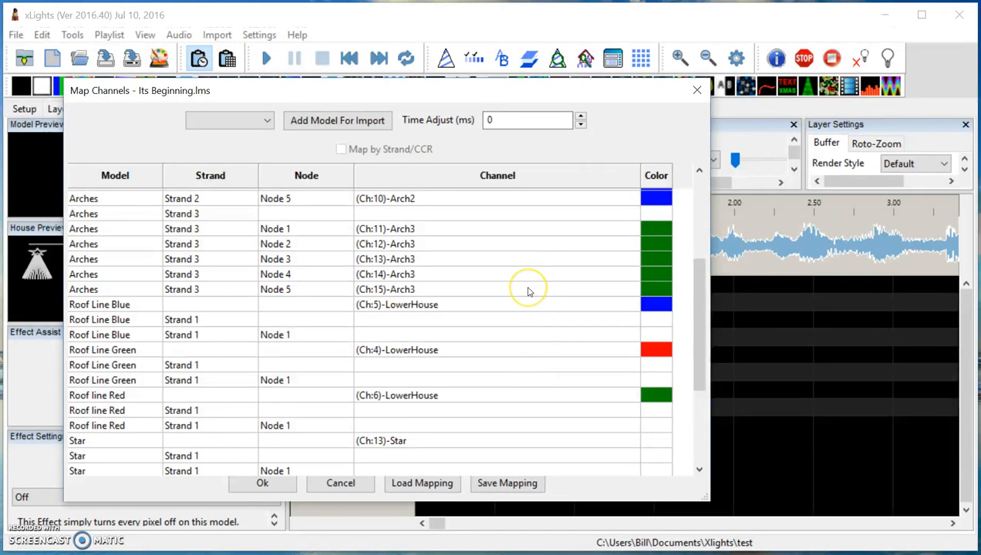
pyautogui.scroll(-3, 528, 291)
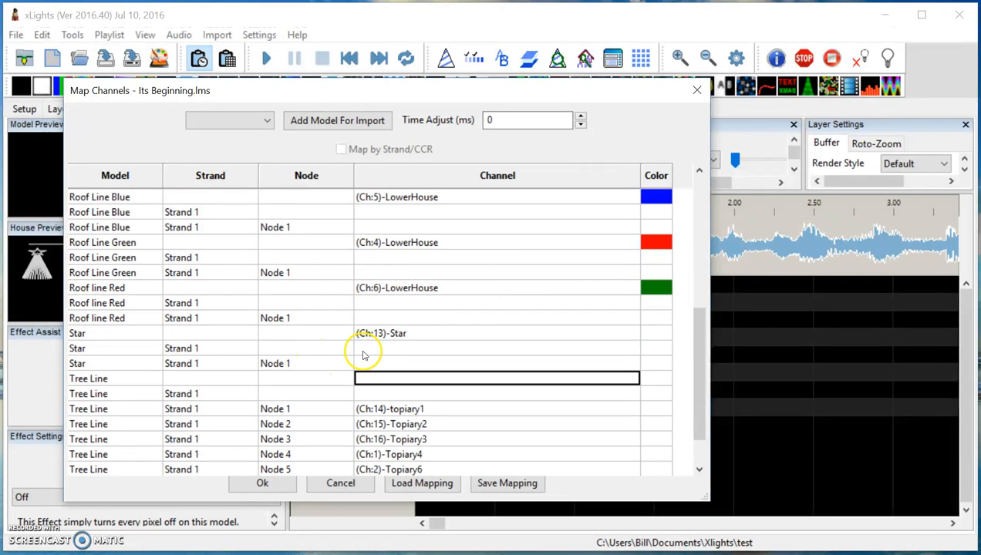
pyautogui.scroll(-1, 407, 353)
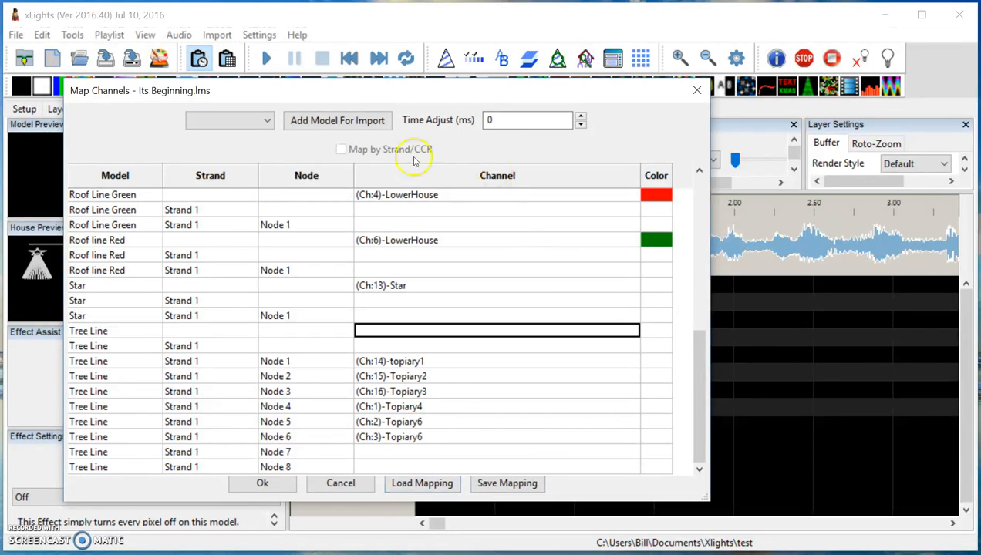
pyautogui.click(259, 481)
pyautogui.click(443, 339)
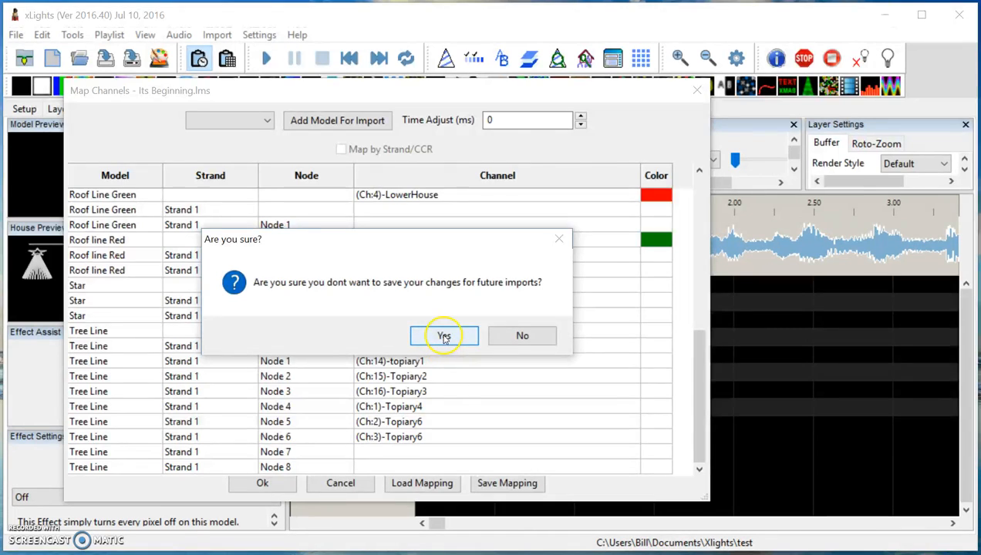
pyautogui.click(632, 433)
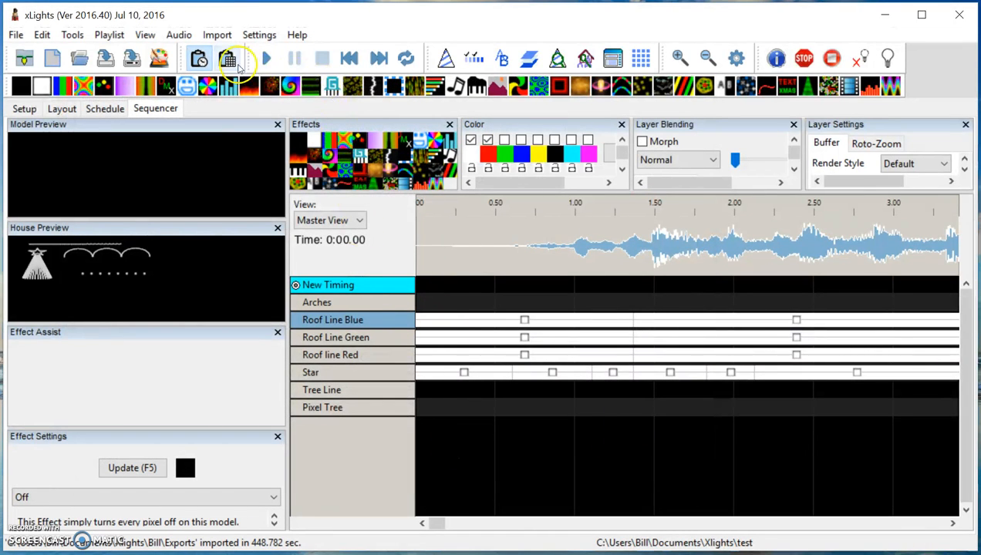
# - Render the whole sequence and expand the Arches model down to the nodes of Strand 1
pyautogui.click(158, 58)
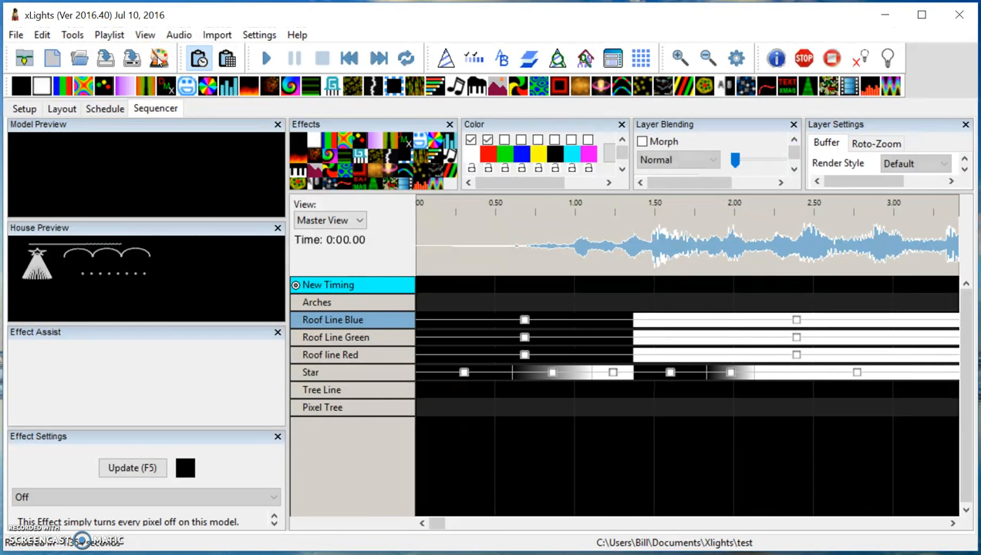
pyautogui.click(291, 311)
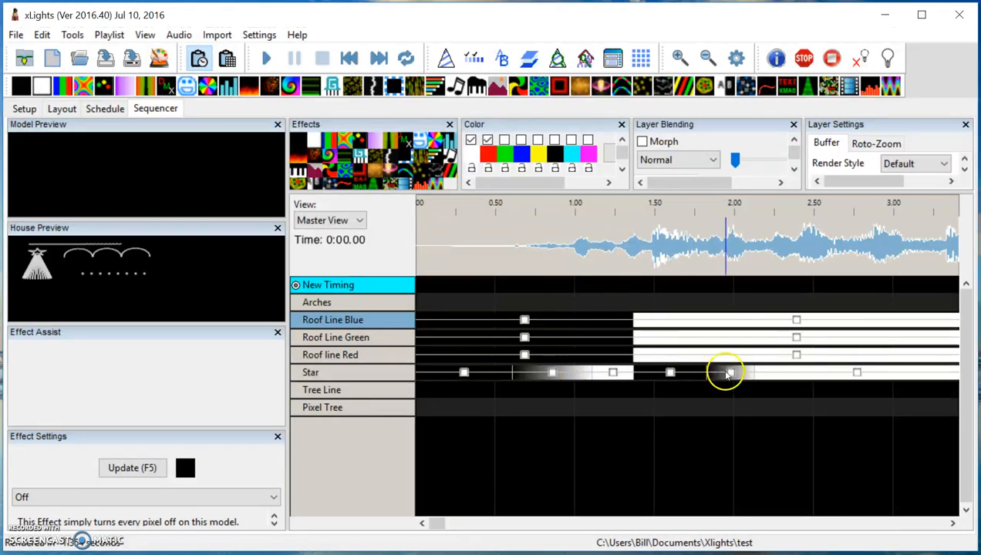
pyautogui.doubleClick(318, 302)
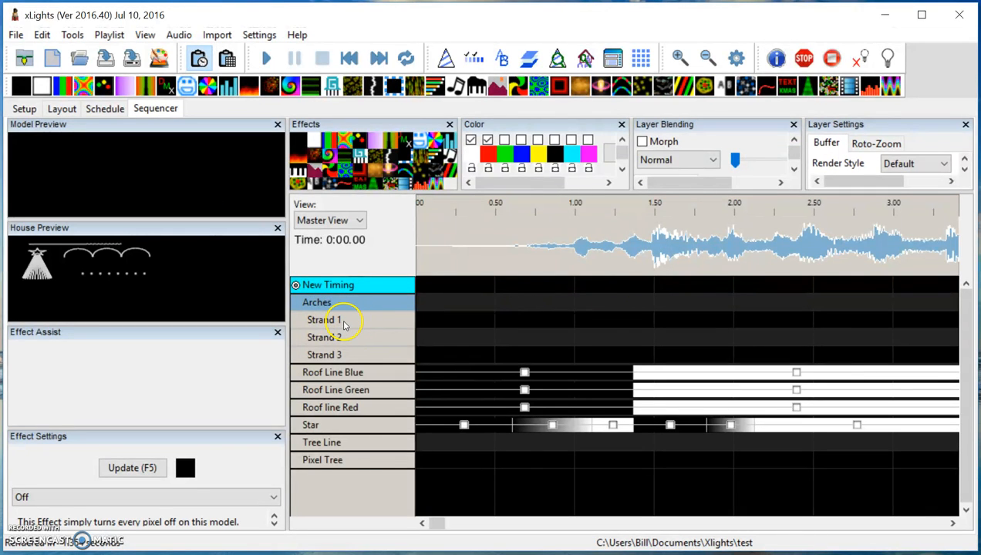
pyautogui.doubleClick(344, 323)
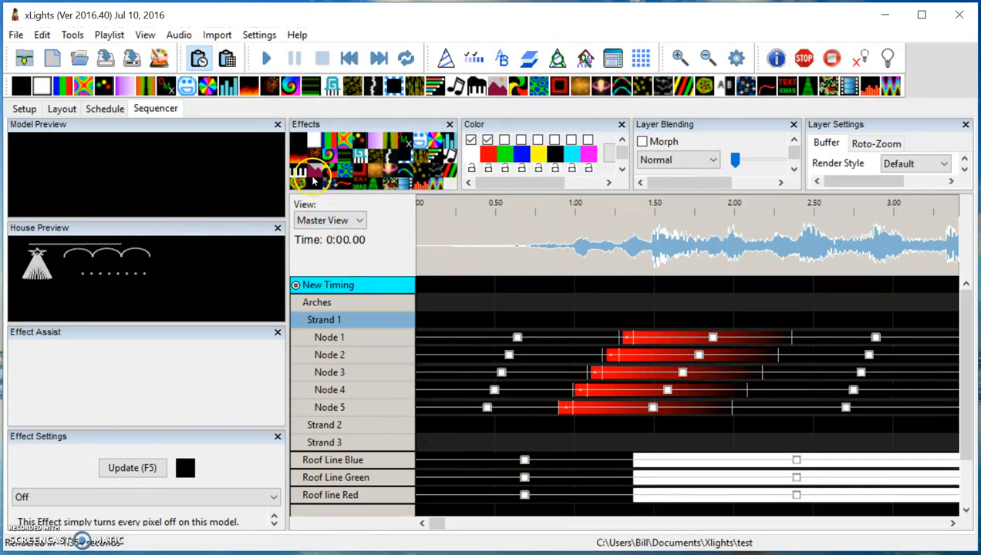
# - Play back the imported sequence, undocking and enlarging the House Preview to watch the effects on the models
pyautogui.click(267, 59)
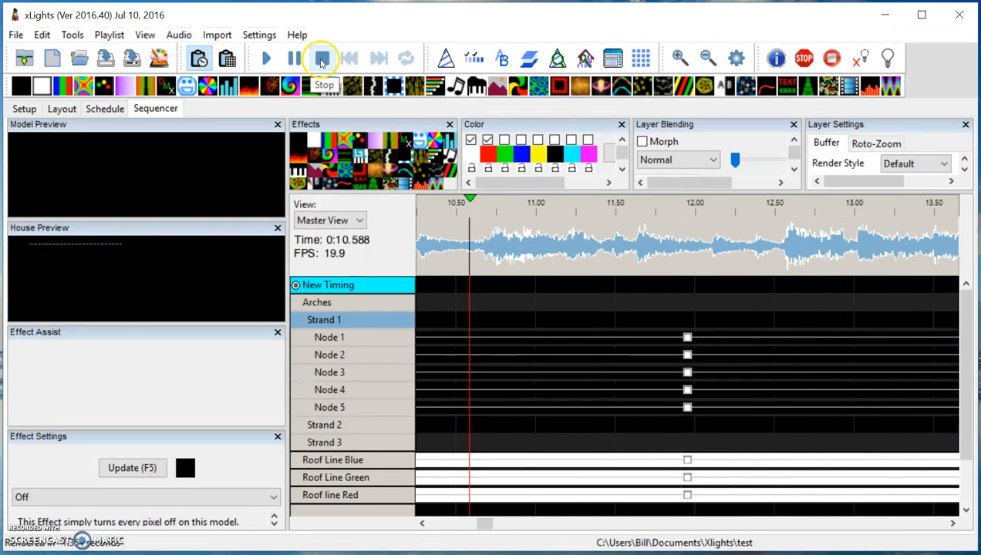
pyautogui.click(324, 62)
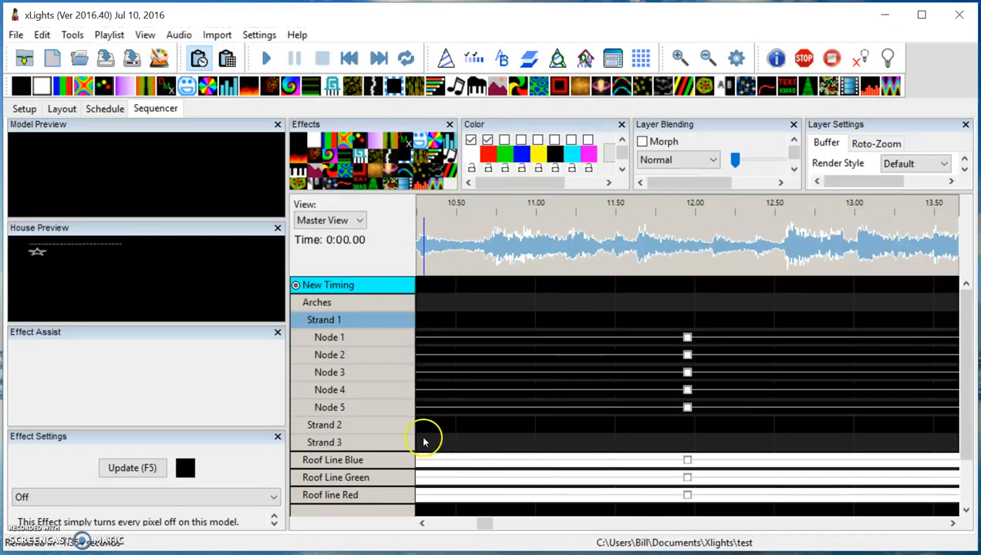
pyautogui.moveTo(140, 230); pyautogui.dragTo(506, 23)
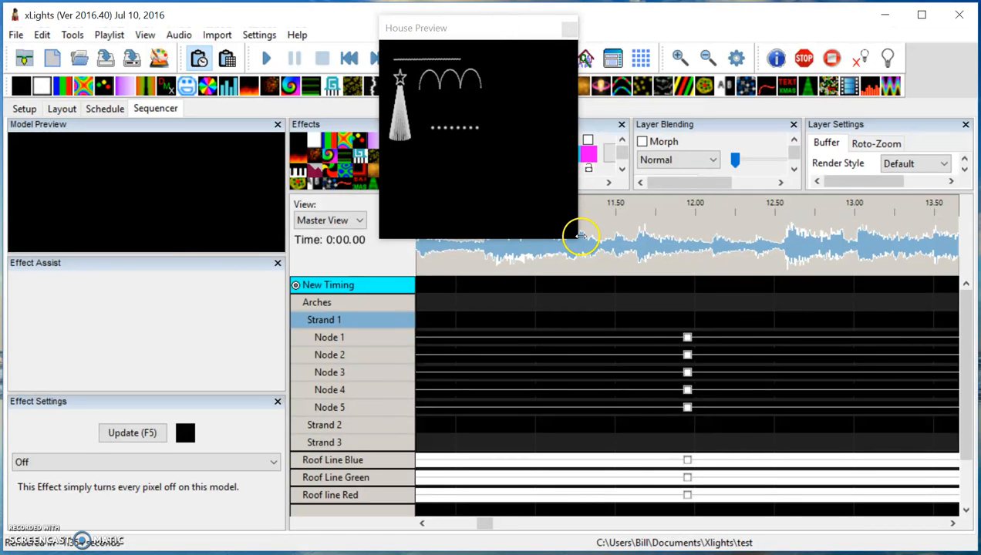
pyautogui.moveTo(577, 241); pyautogui.dragTo(964, 436)
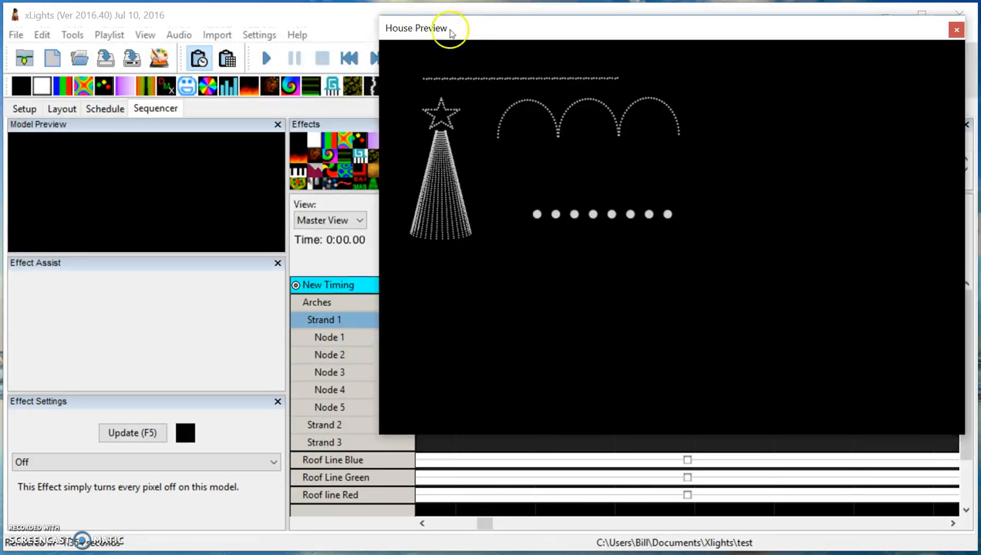
pyautogui.click(273, 59)
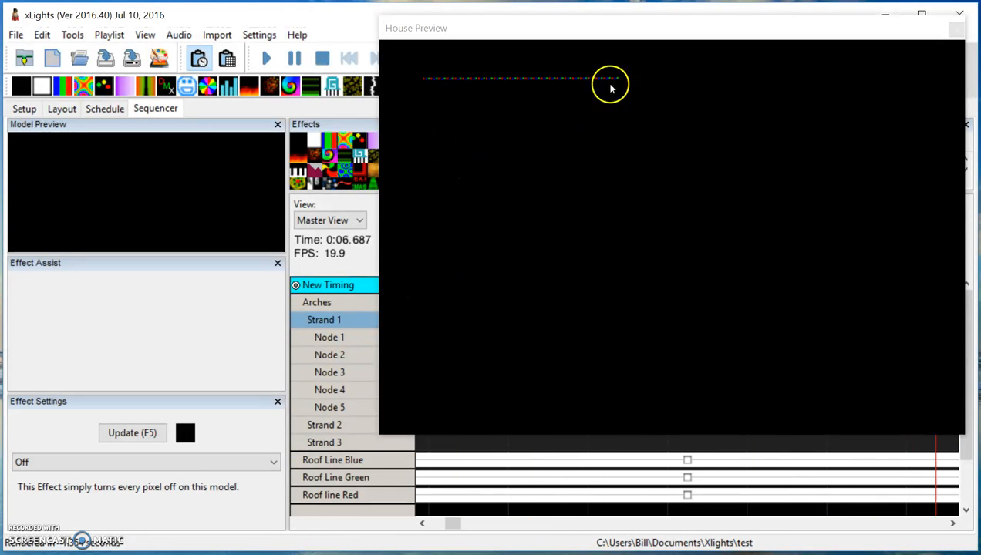
pyautogui.click(323, 59)
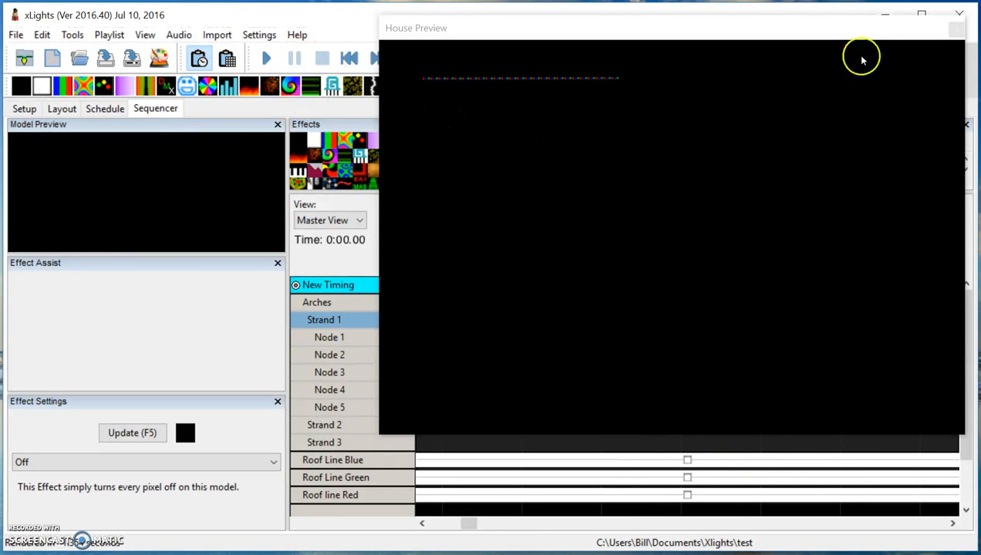
# - Dock the House Preview back beneath the Model Preview and collapse the Arches model's strands
pyautogui.moveTo(867, 29); pyautogui.dragTo(677, 106)
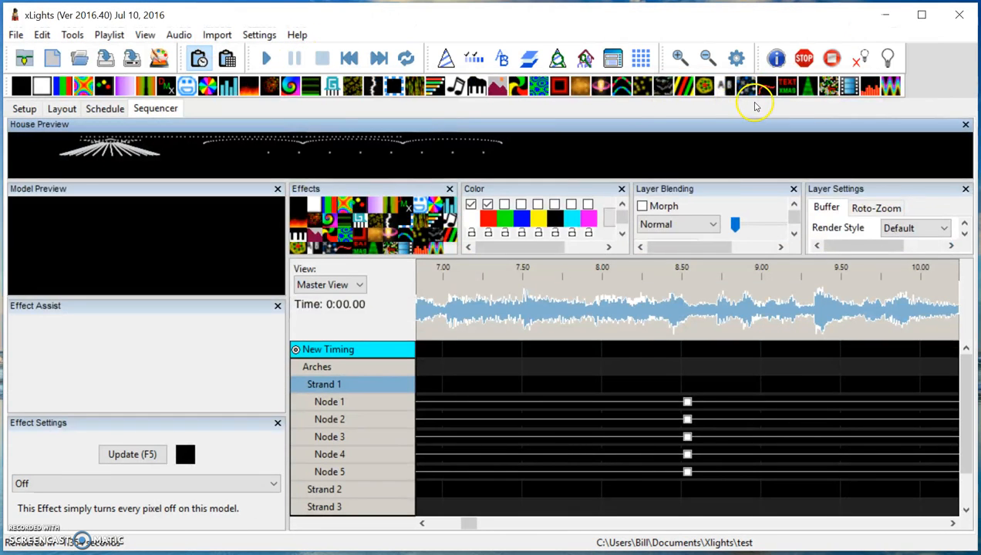
pyautogui.moveTo(558, 125); pyautogui.dragTo(309, 232)
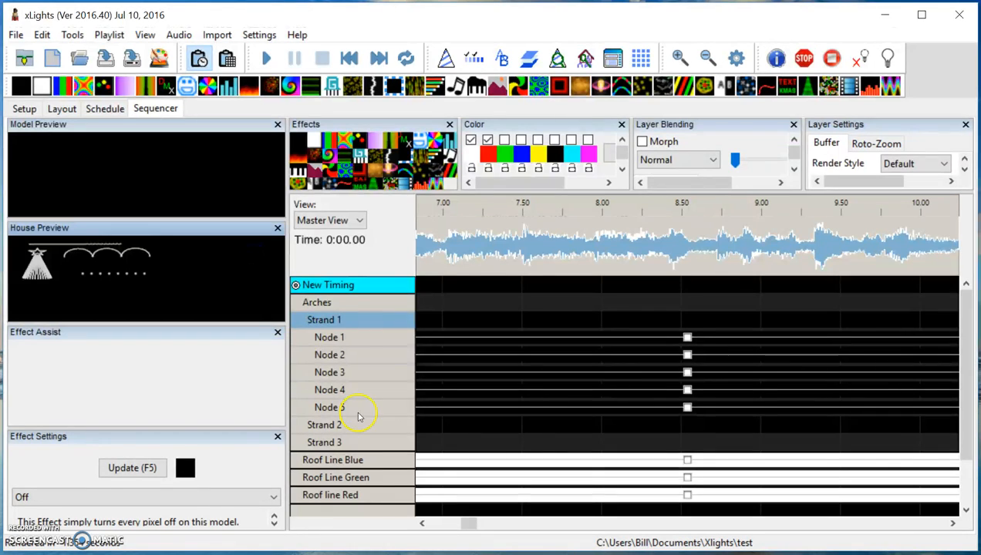
pyautogui.doubleClick(329, 303)
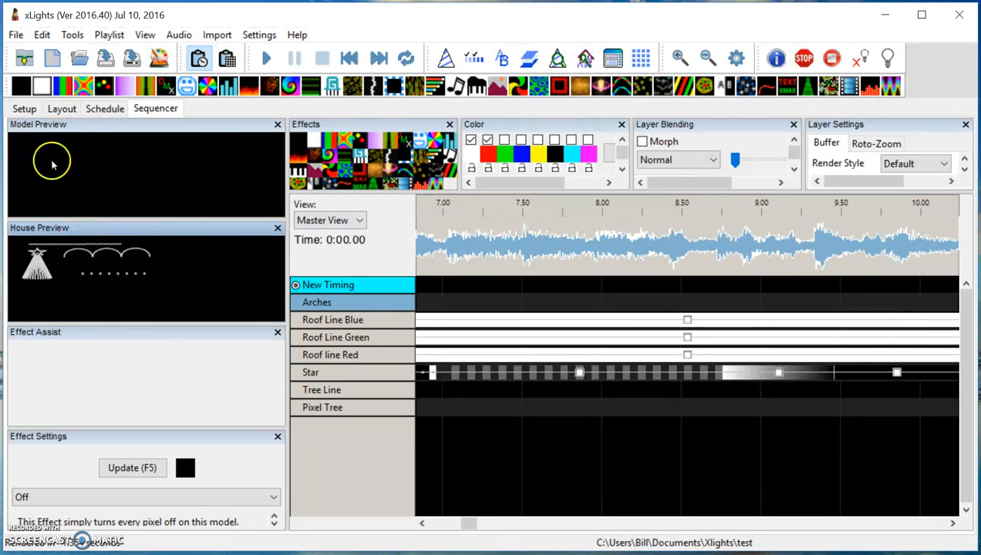
# - Look over the models in the layout, return to the sequencer and show the effects import option
pyautogui.click(60, 110)
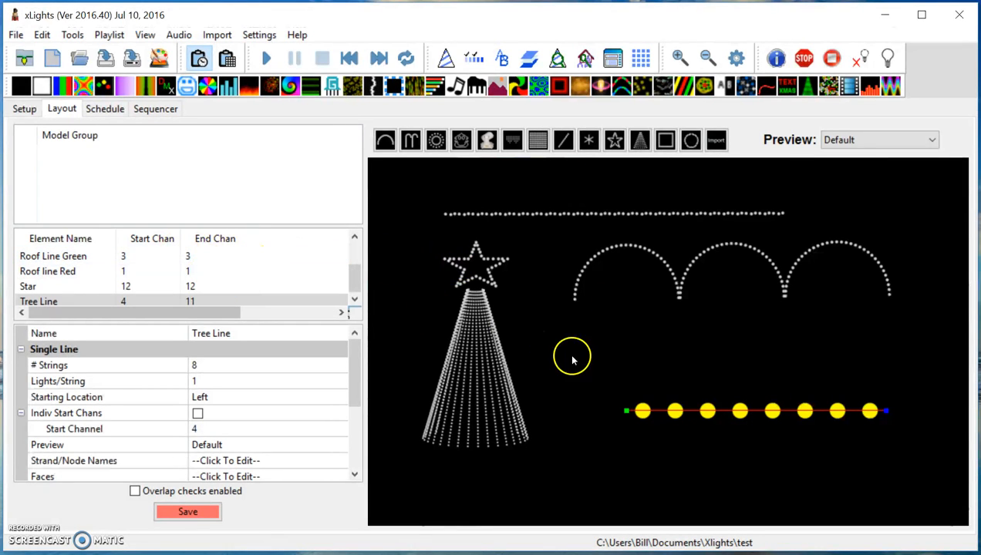
pyautogui.click(151, 109)
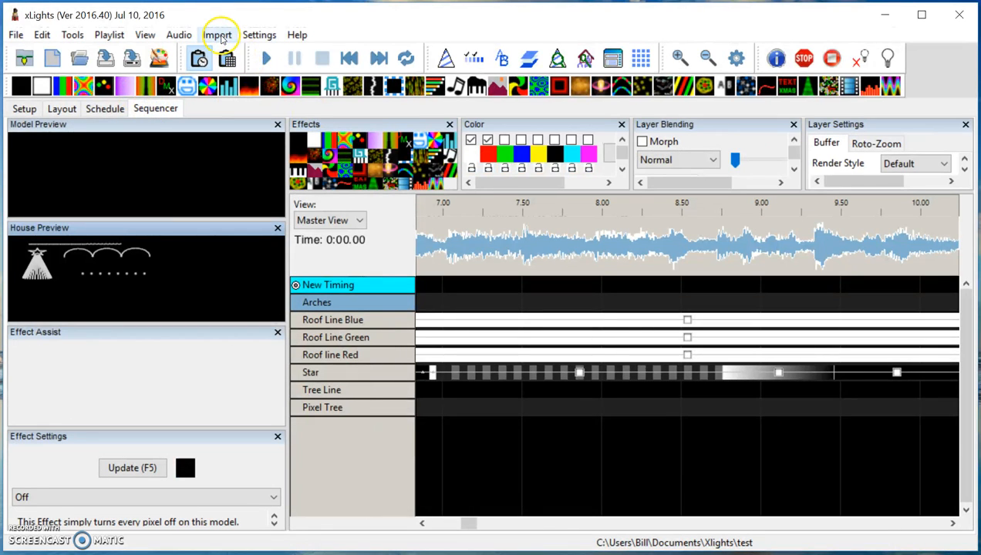
pyautogui.click(219, 37)
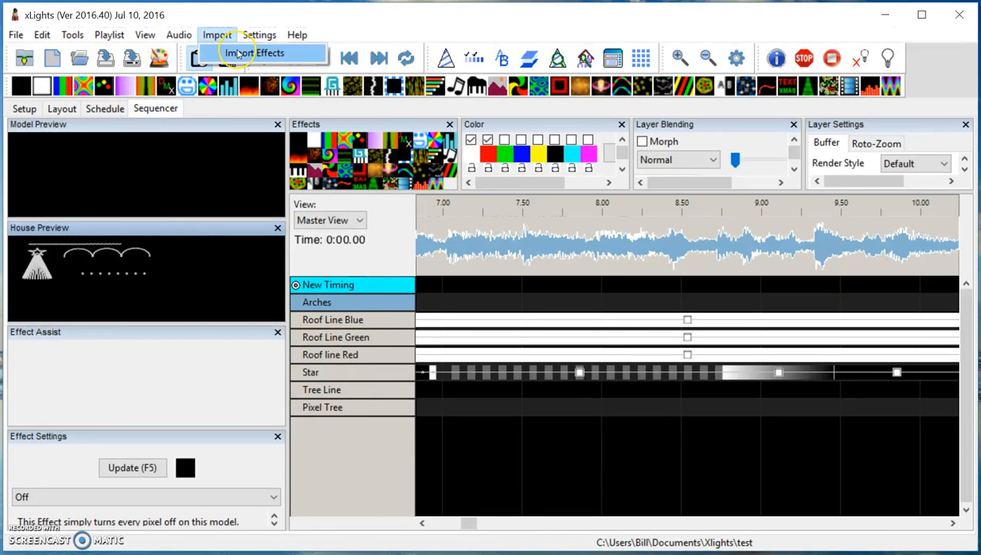